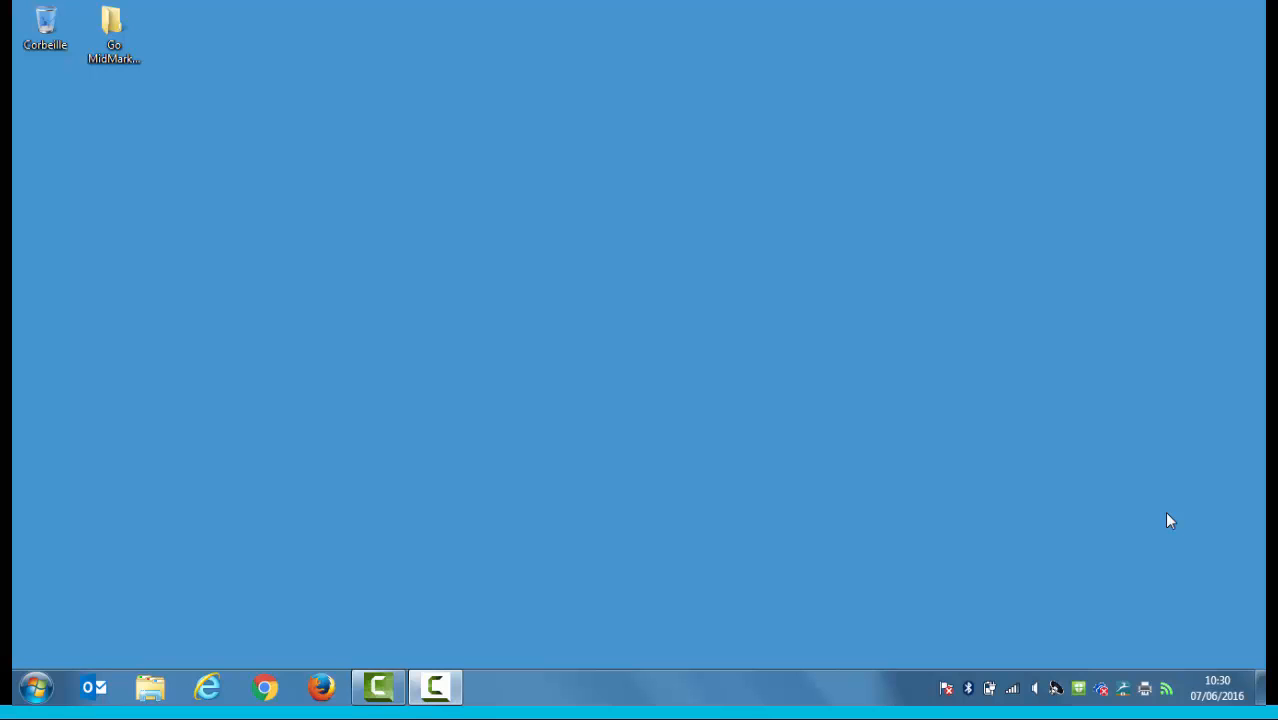
- Run install20_0_1_002_Actis.EXE from the Go MidMarket quote tool folder and launch Actis
{"action": "double_click", "coordinate": [111, 28]}
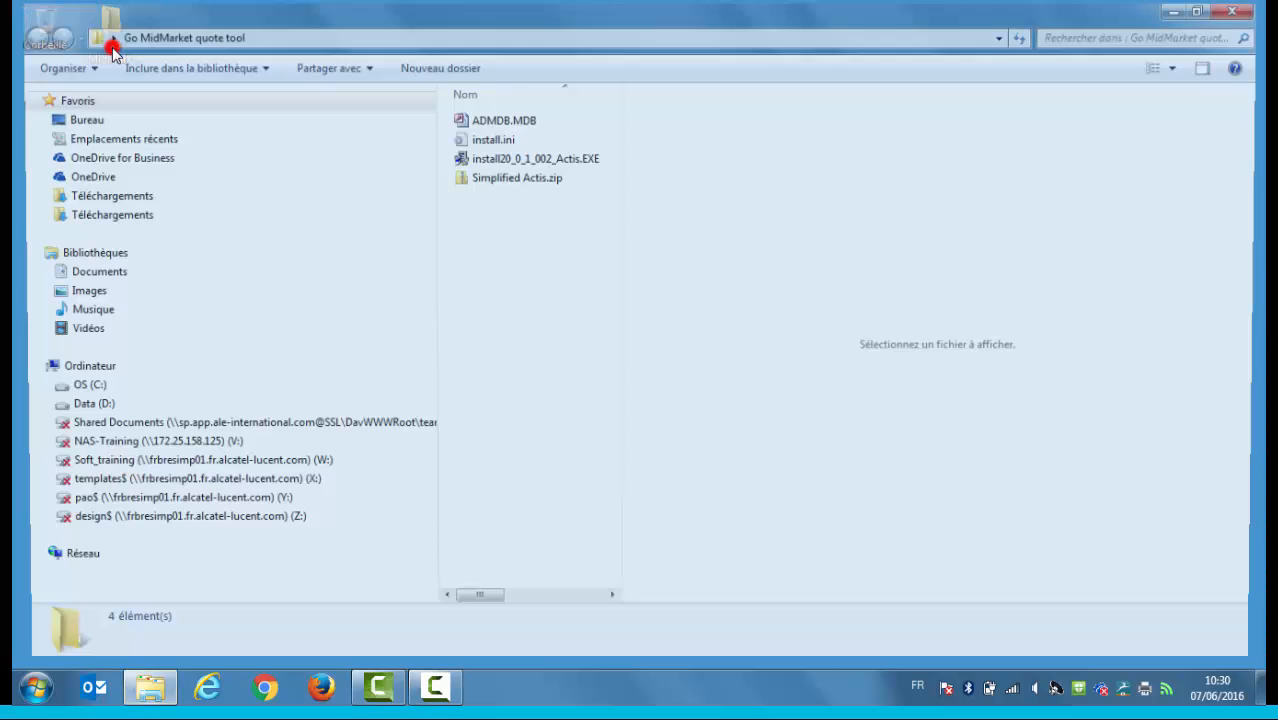
{"action": "left_click", "coordinate": [567, 158]}
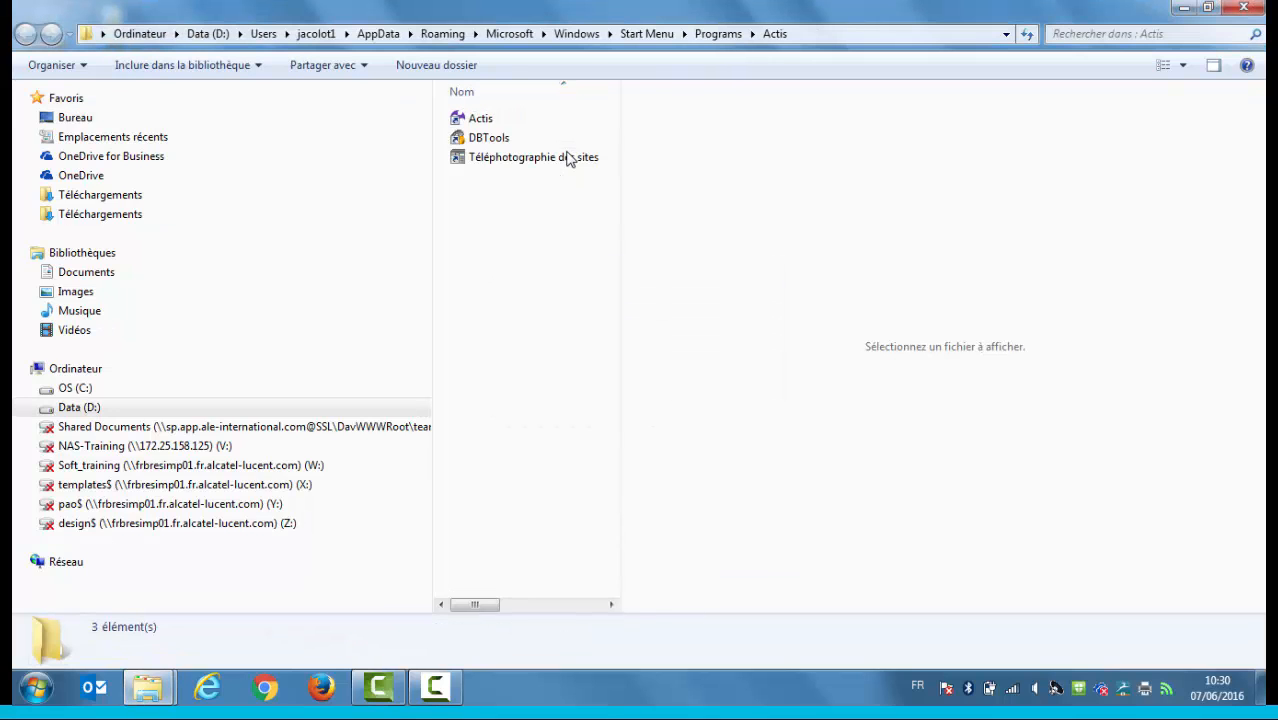
{"action": "double_click", "coordinate": [497, 120]}
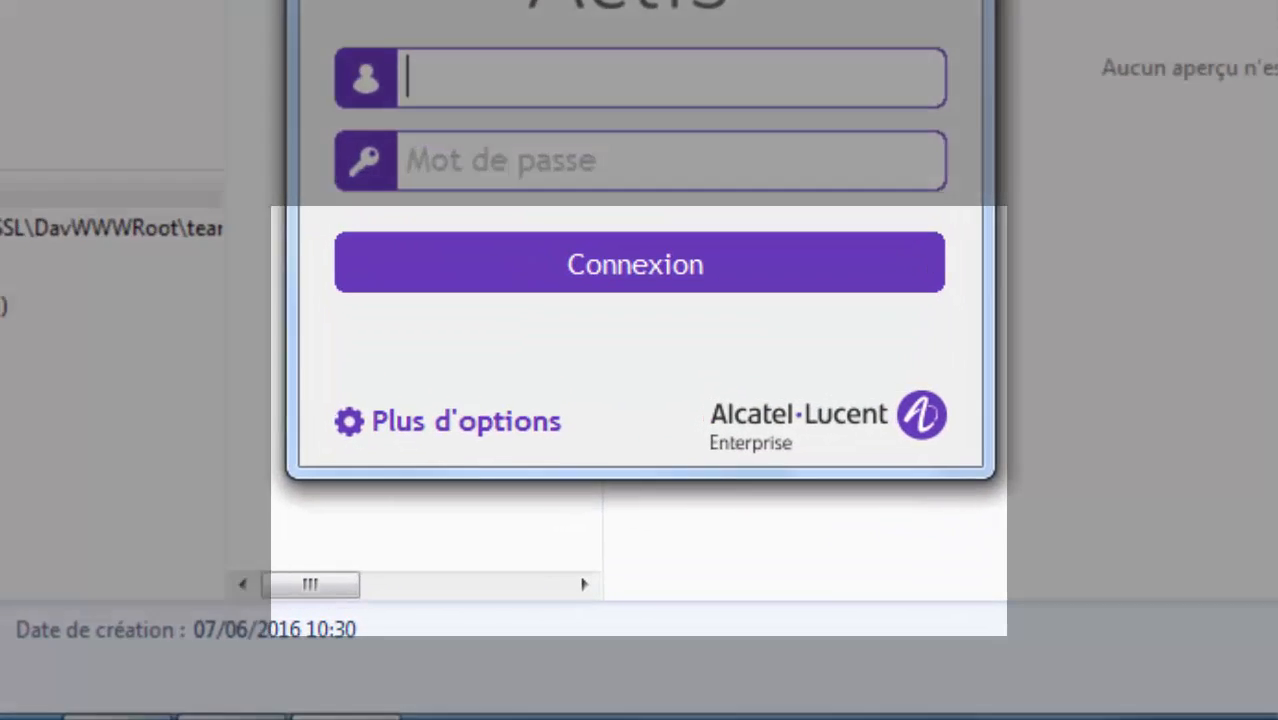
- Log in to Actis with the Sales Mid Market profile and the user's full name
{"action": "left_click", "coordinate": [449, 421]}
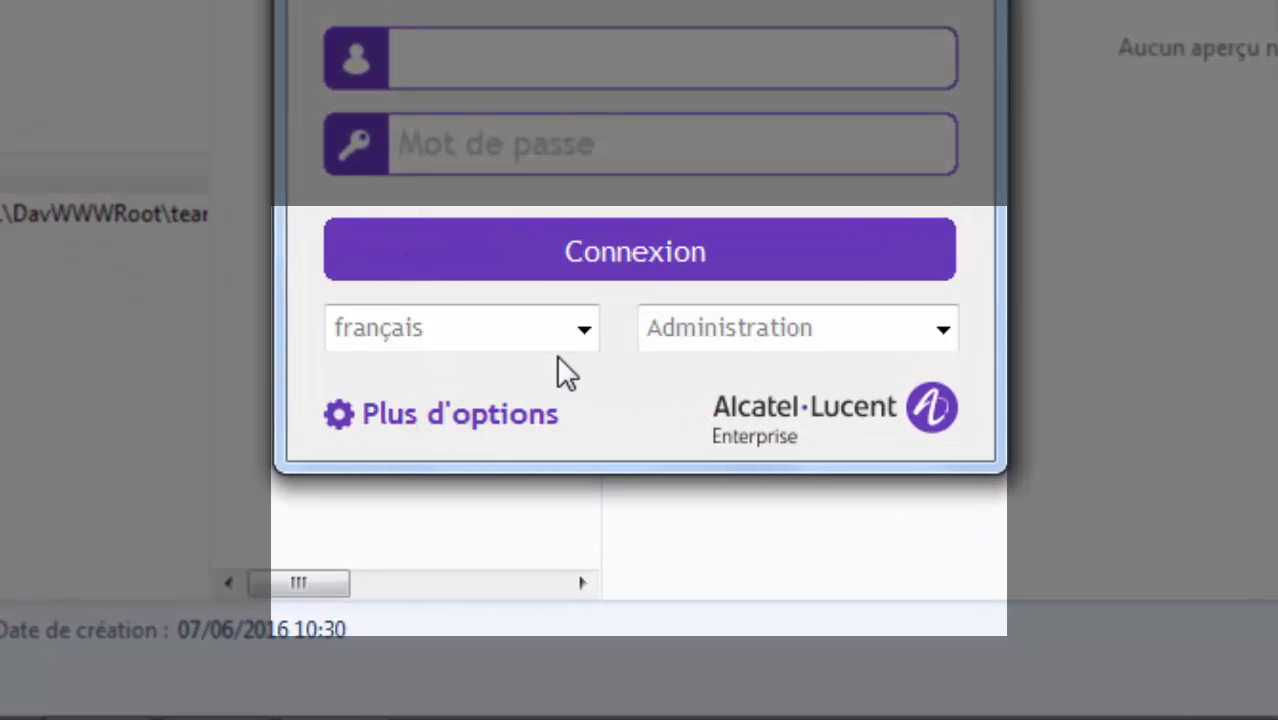
{"action": "left_click", "coordinate": [943, 330]}
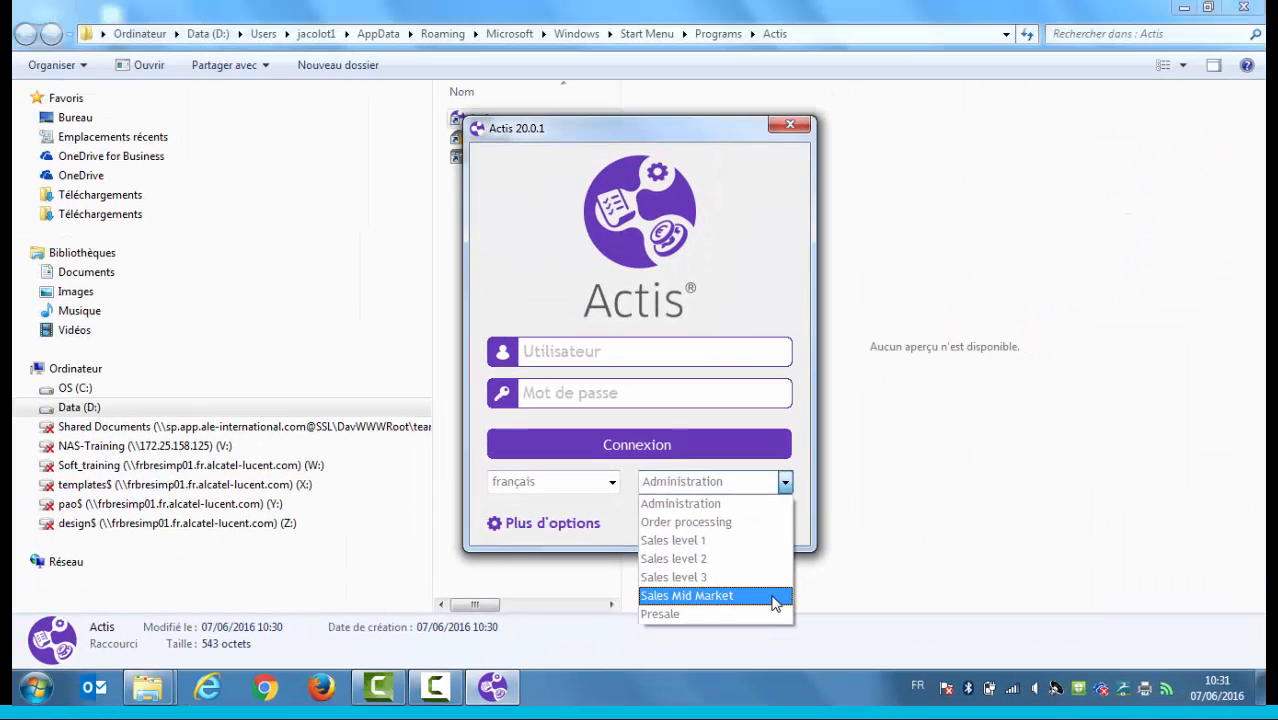
{"action": "left_click", "coordinate": [773, 602]}
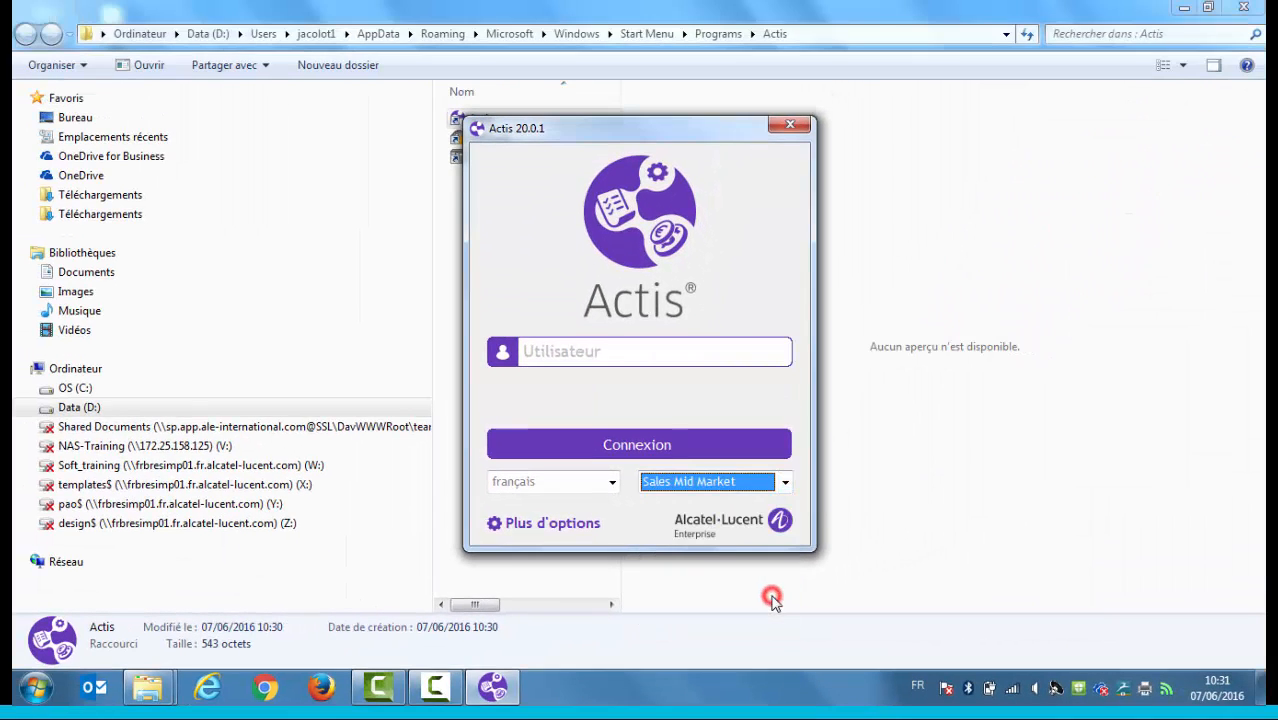
{"action": "left_click", "coordinate": [638, 353]}
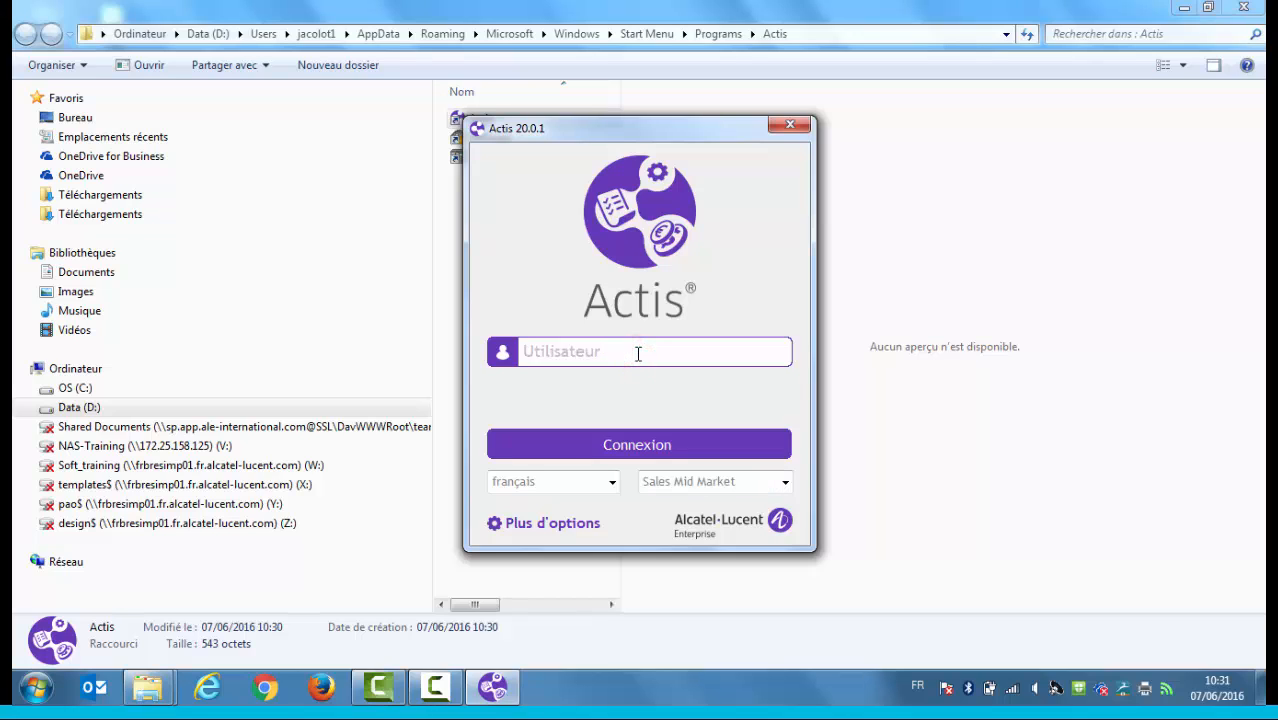
{"action": "type", "text": "Pierre Dupont"}
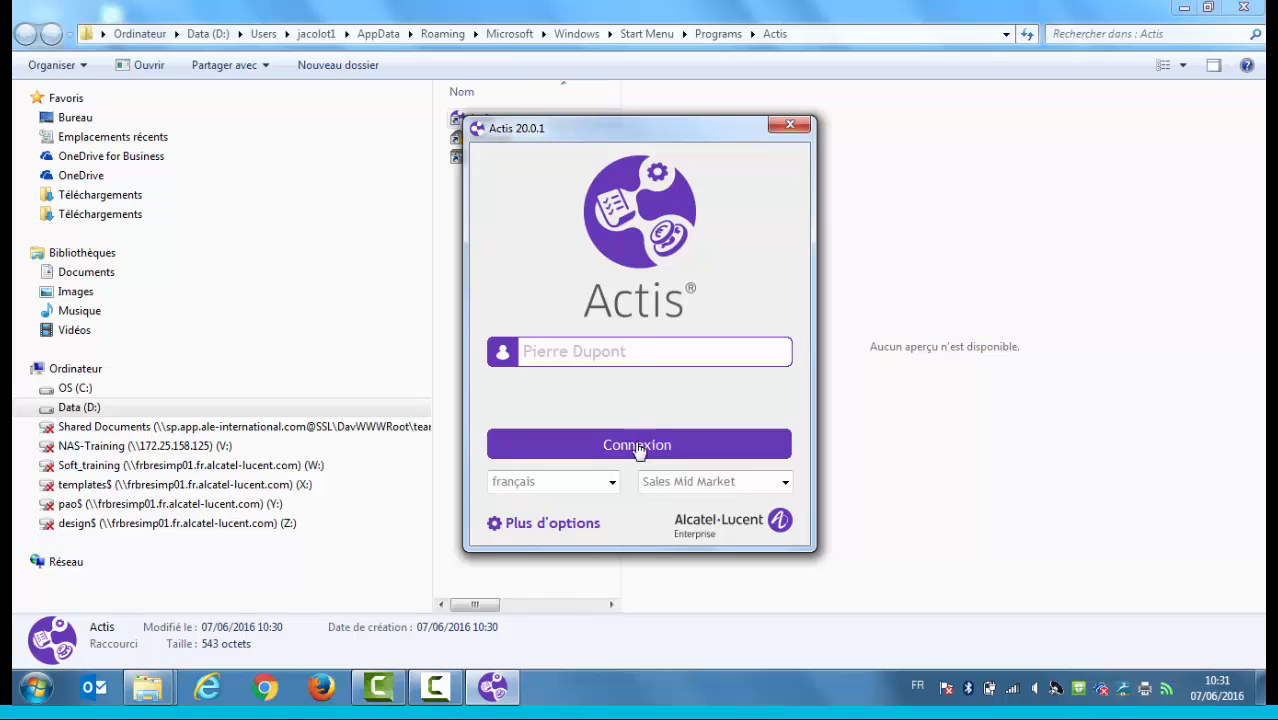
{"action": "left_click", "coordinate": [632, 444]}
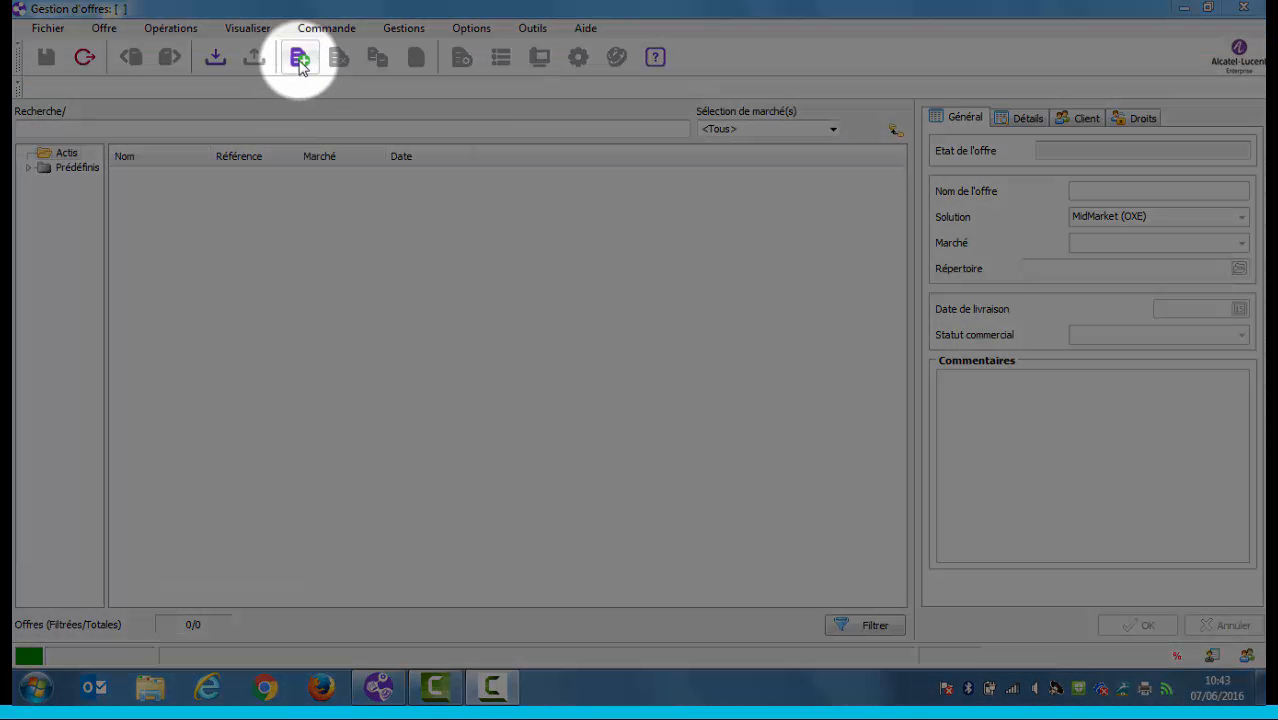
- Create a new offer named Telephonie IP with the MidMarket (OXE) solution
{"action": "left_click", "coordinate": [300, 60]}
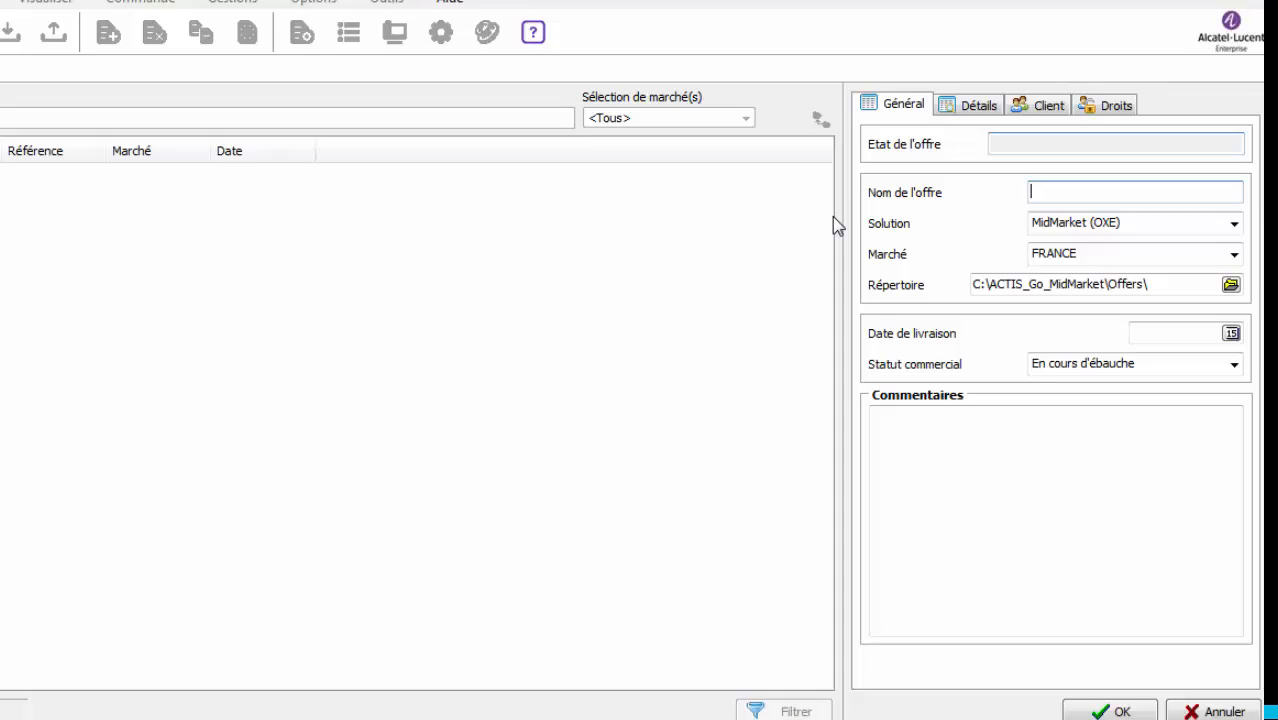
{"action": "type", "text": "Telephonie IP"}
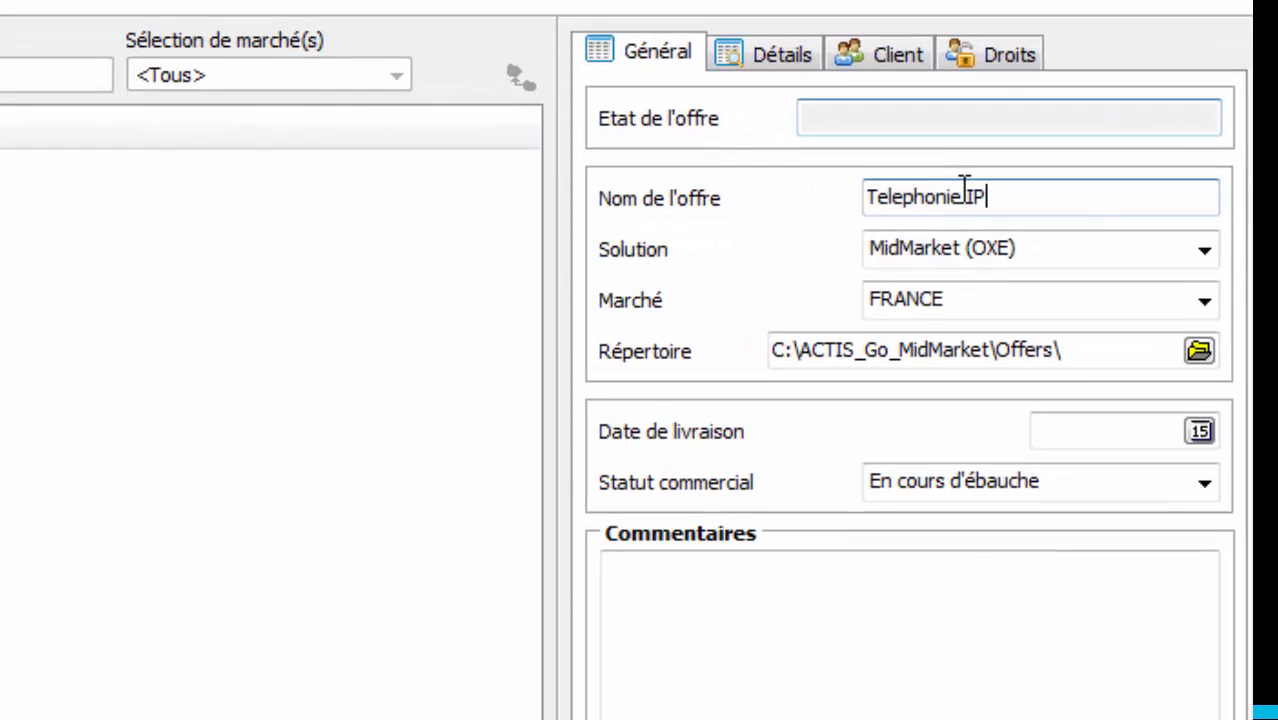
{"action": "left_click", "coordinate": [1205, 252]}
{"action": "left_click", "coordinate": [1164, 310]}
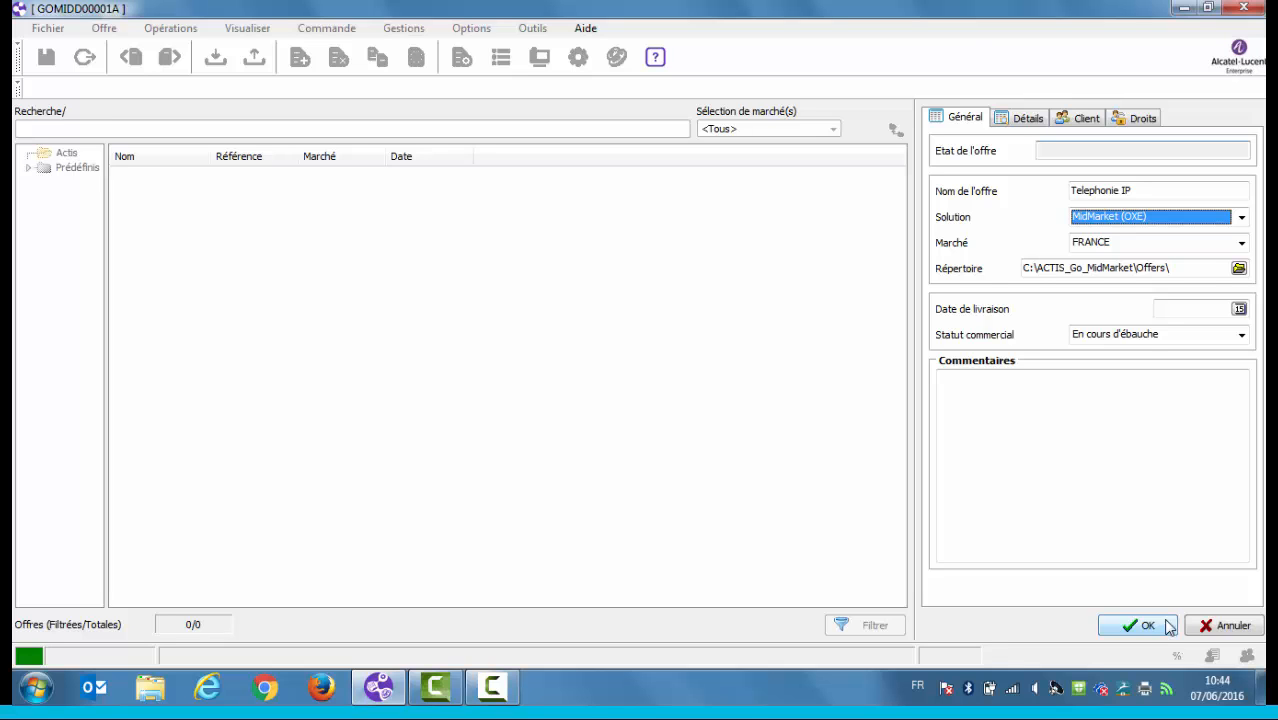
{"action": "left_click", "coordinate": [1169, 626]}
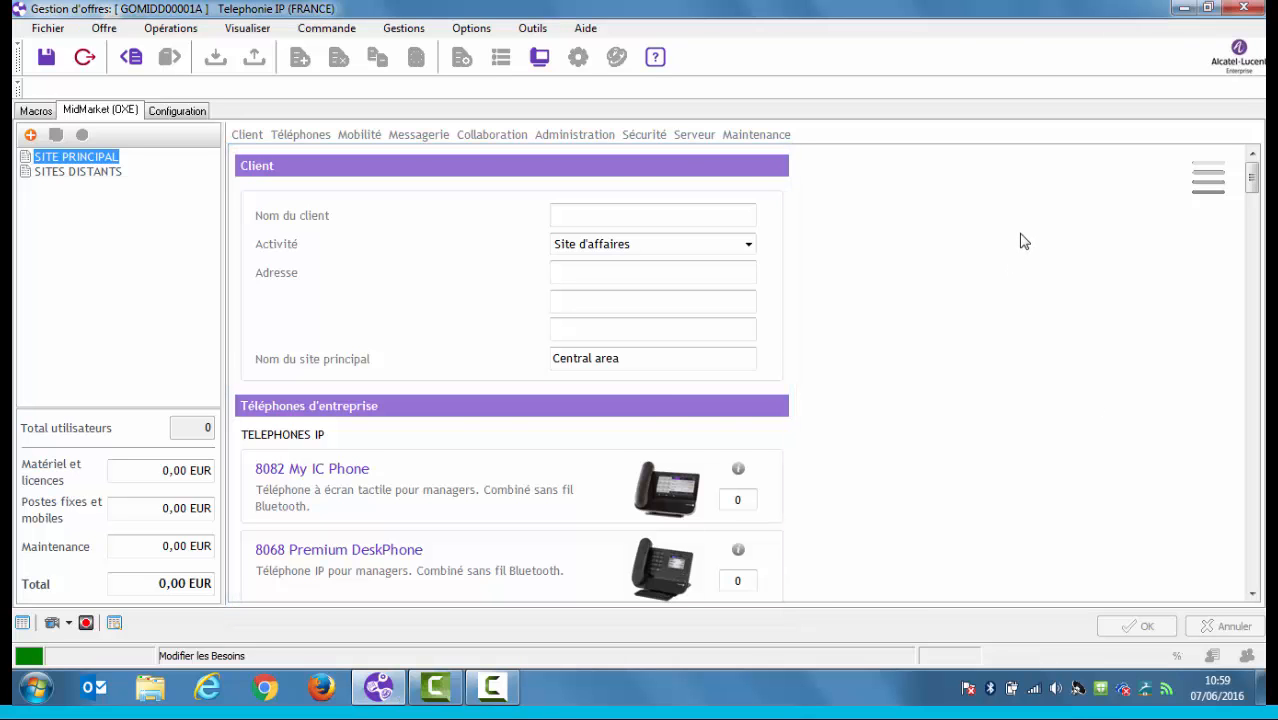
- View the detailed description of the 8029 Premium DeskPhone and close it
{"action": "scroll", "coordinate": [1023, 241], "scroll_direction": "down", "scroll_amount": 10}
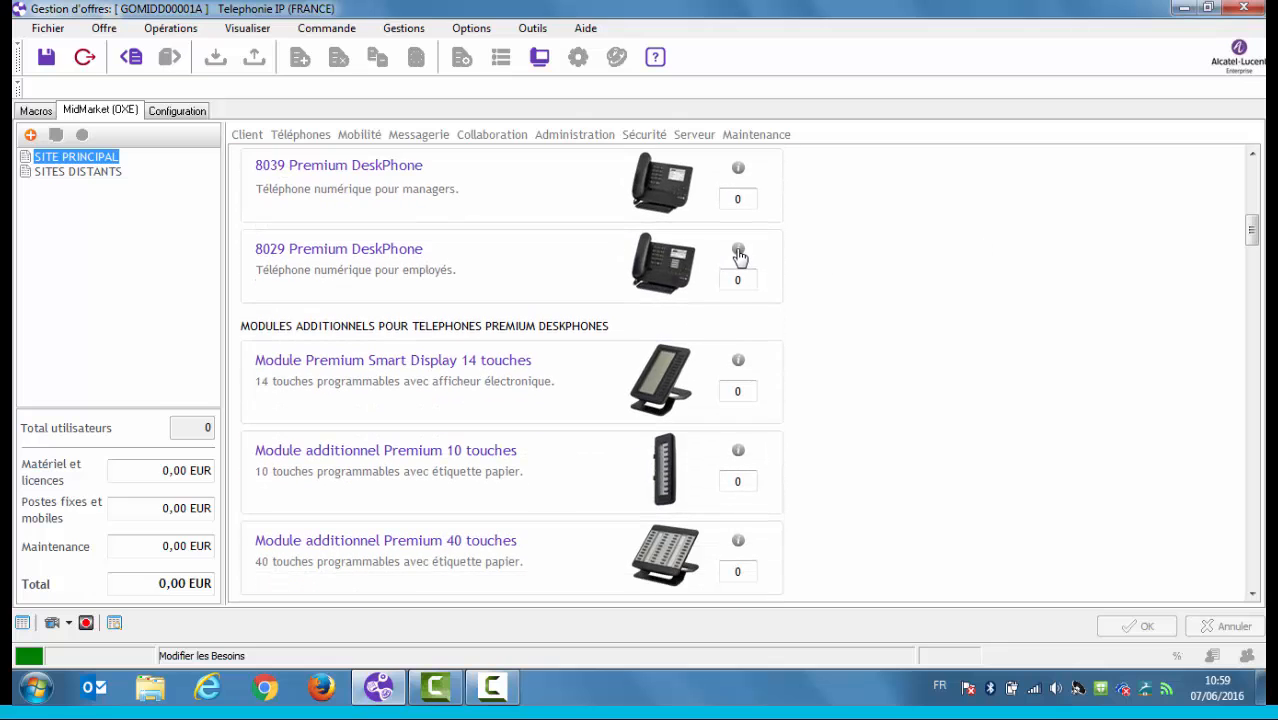
{"action": "left_click", "coordinate": [738, 252]}
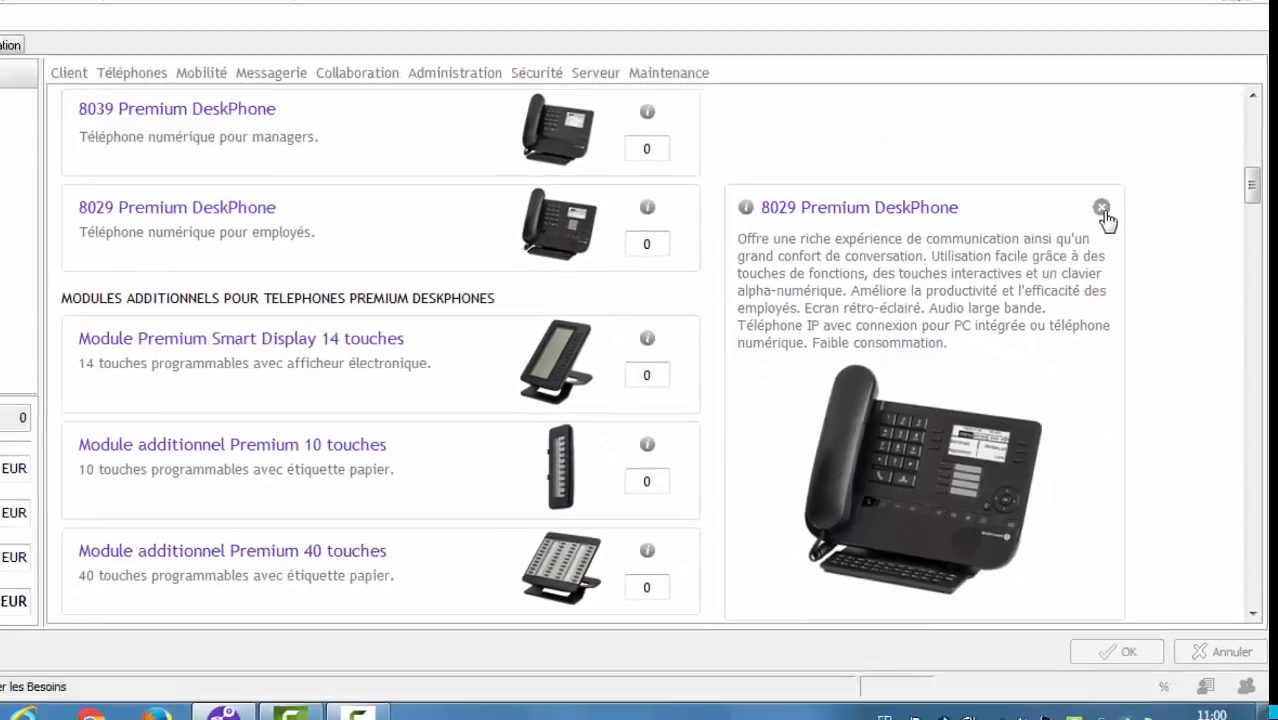
{"action": "left_click", "coordinate": [1103, 209]}
- Review the main site's requirement sections down to the service contract, and the remote sites page
{"action": "scroll", "coordinate": [760, 297], "scroll_direction": "down", "scroll_amount": 8}
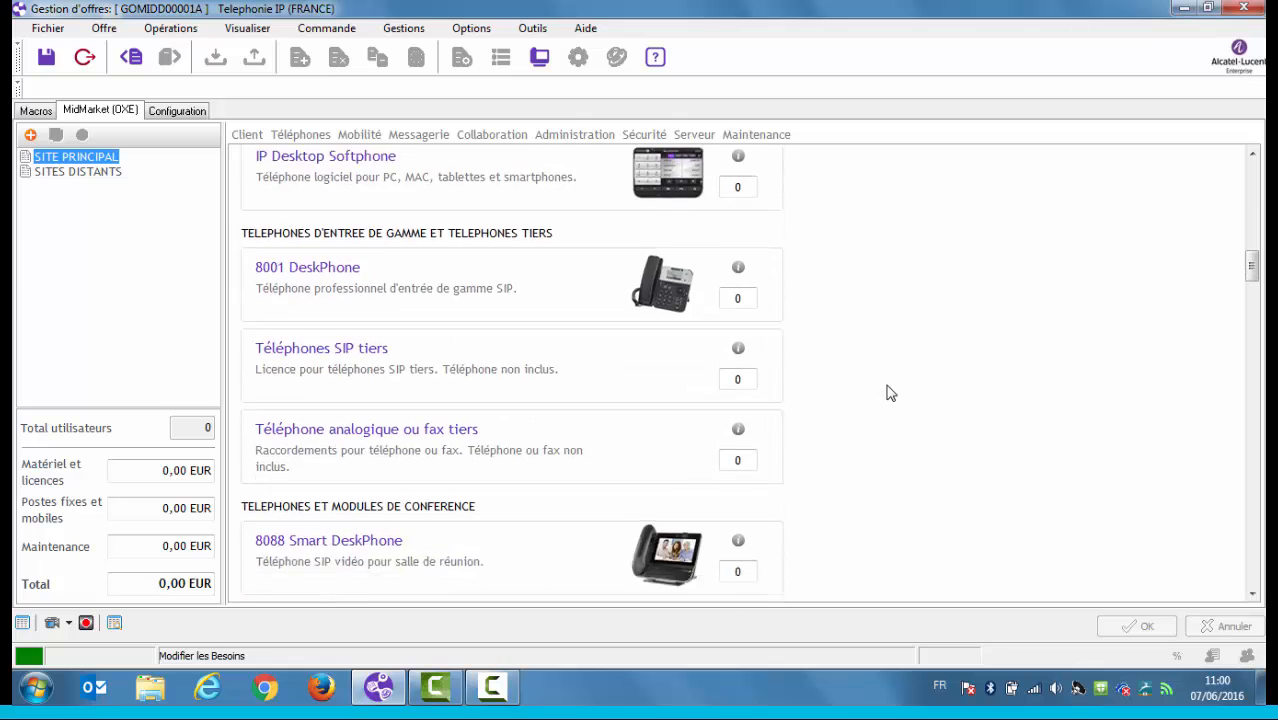
{"action": "scroll", "coordinate": [890, 393], "scroll_direction": "down", "scroll_amount": 15}
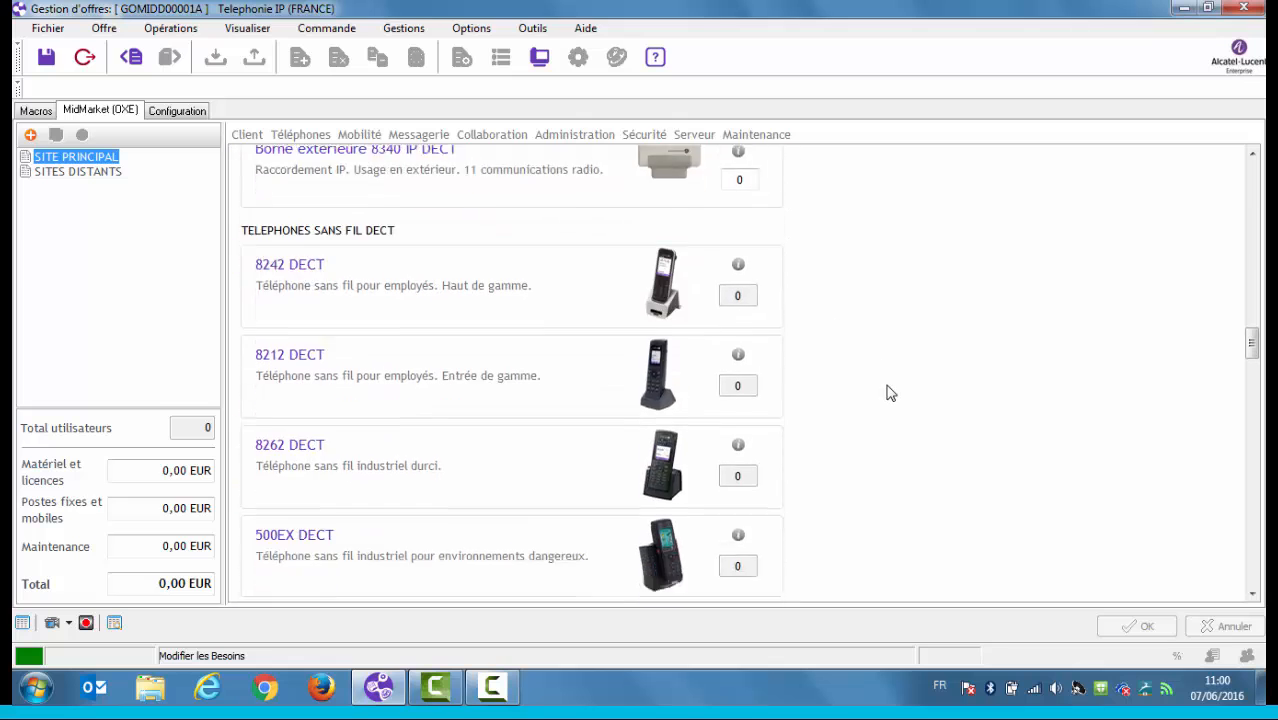
{"action": "scroll", "coordinate": [890, 393], "scroll_direction": "down", "scroll_amount": 12}
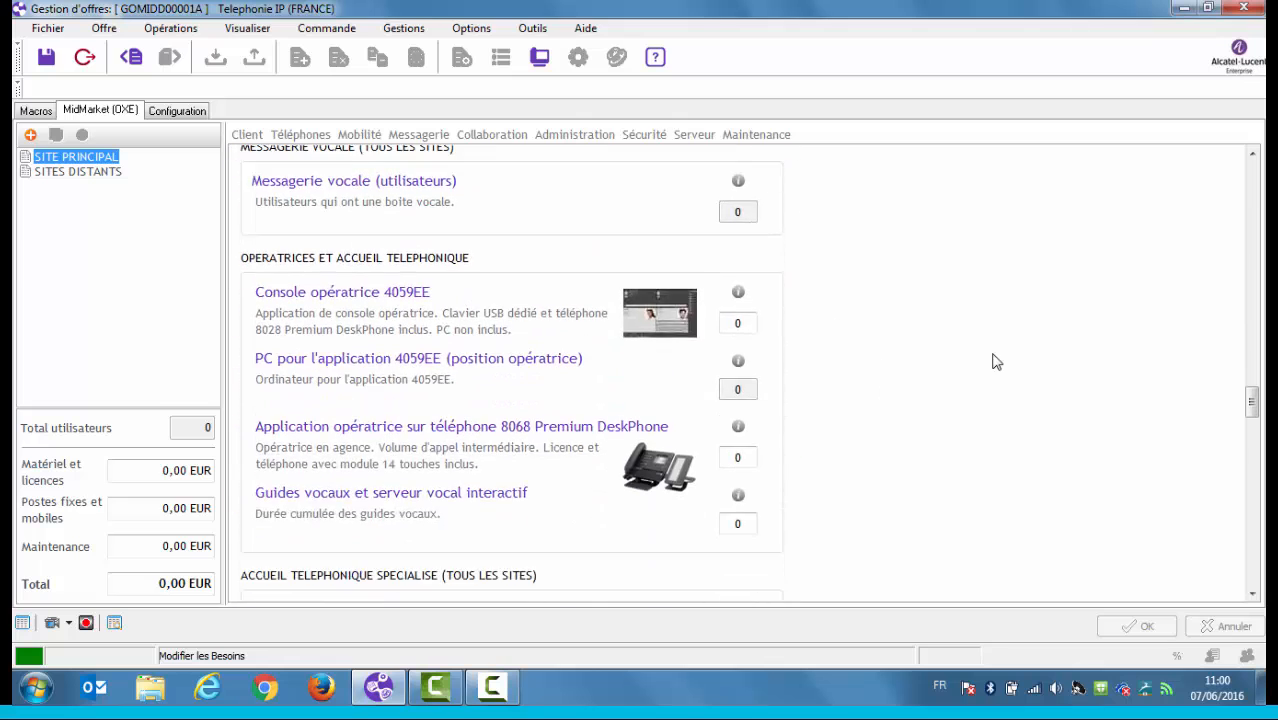
{"action": "scroll", "coordinate": [996, 362], "scroll_direction": "down", "scroll_amount": 14}
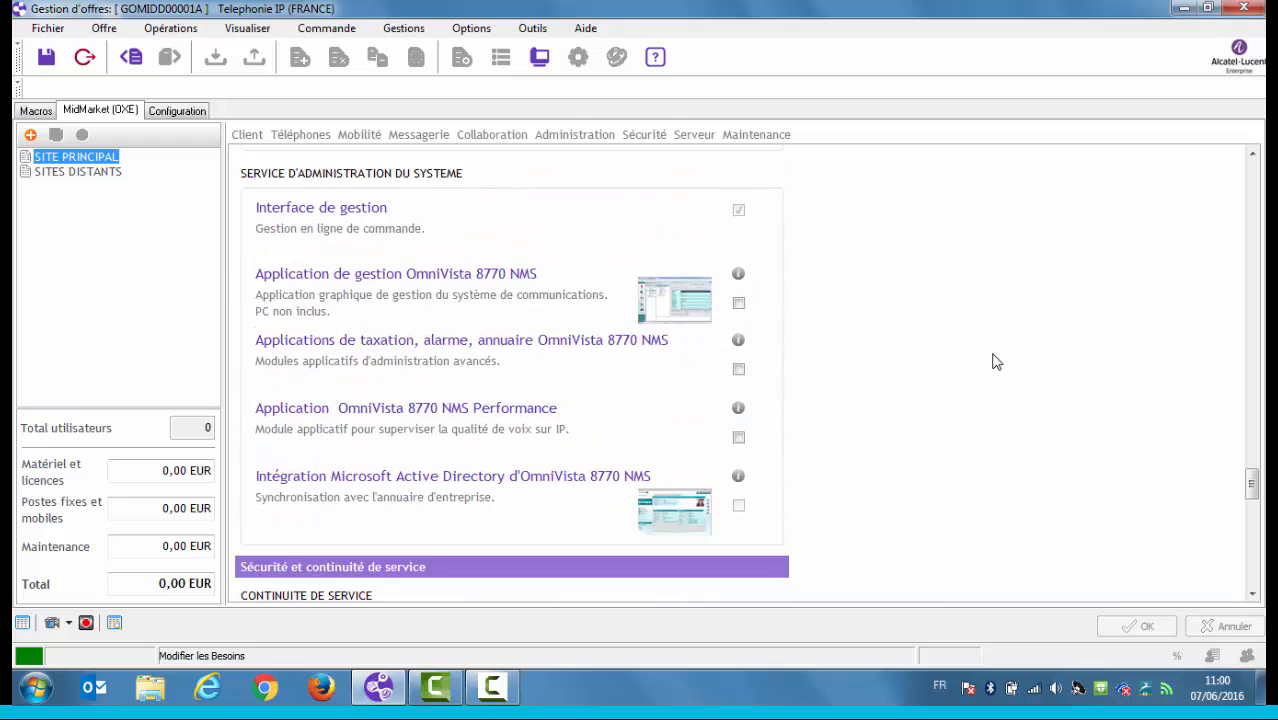
{"action": "scroll", "coordinate": [996, 362], "scroll_direction": "down", "scroll_amount": 15}
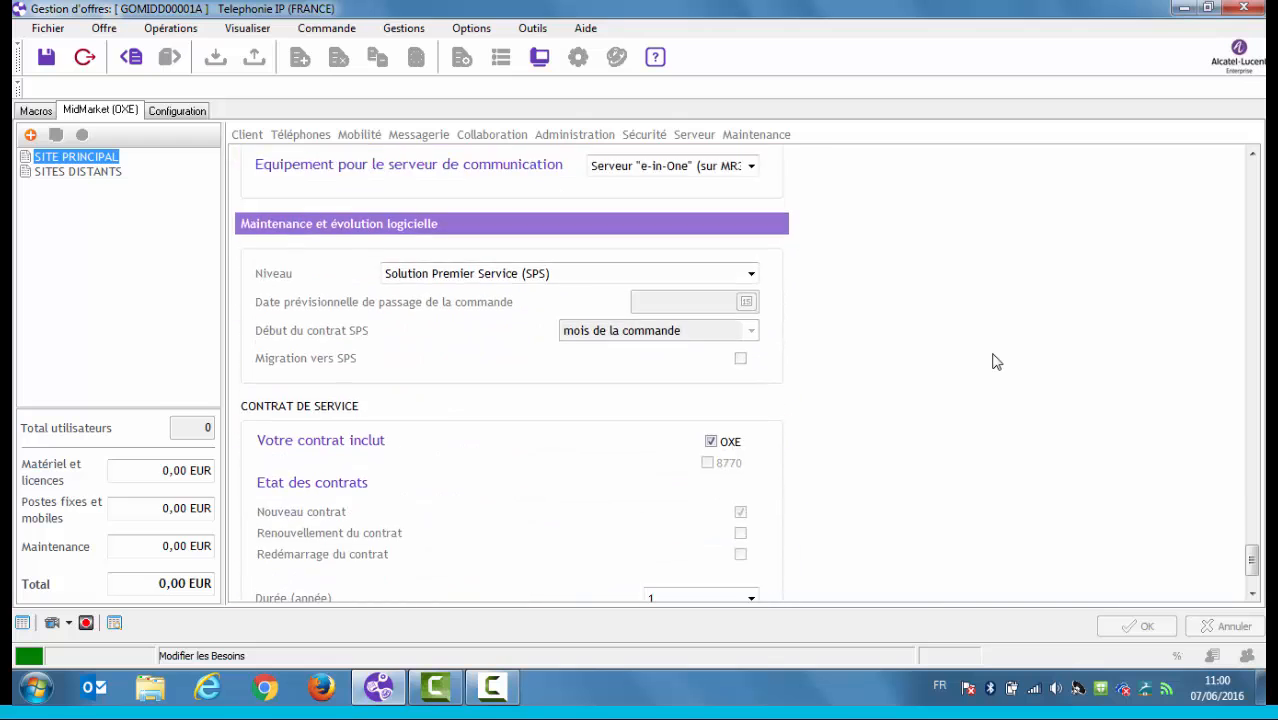
{"action": "scroll", "coordinate": [996, 362], "scroll_direction": "down", "scroll_amount": 3}
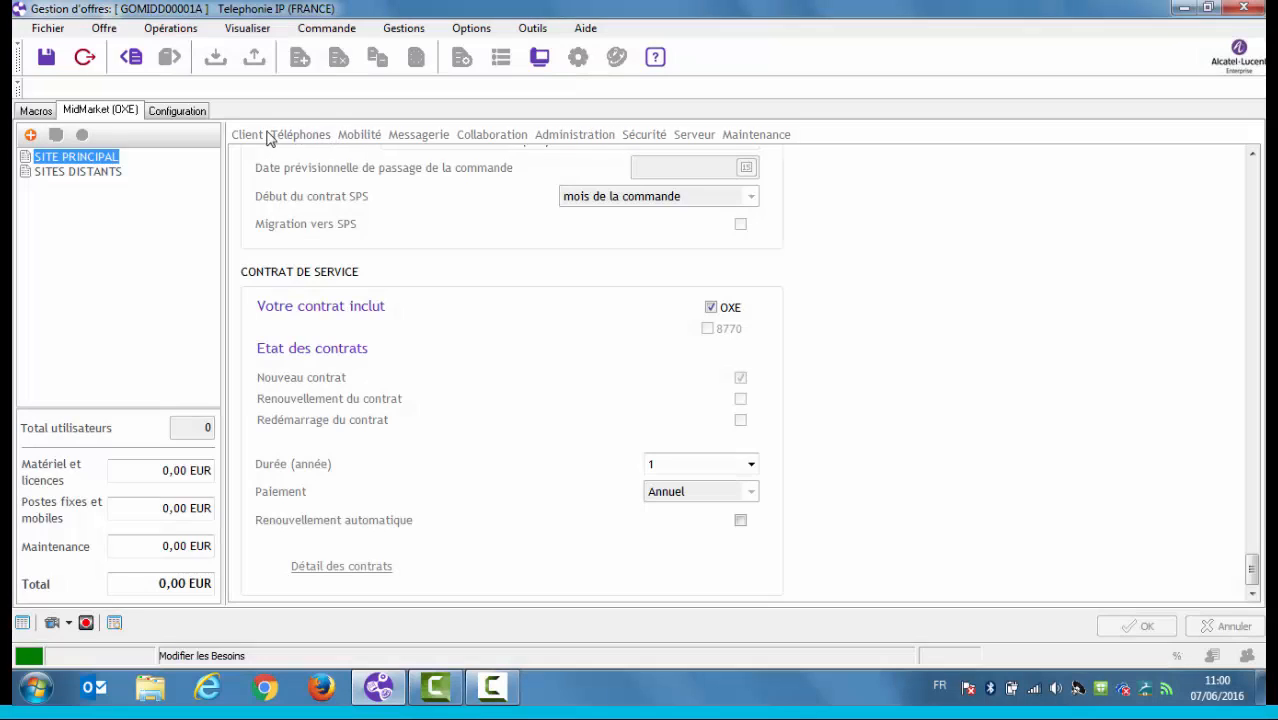
{"action": "left_click", "coordinate": [249, 135]}
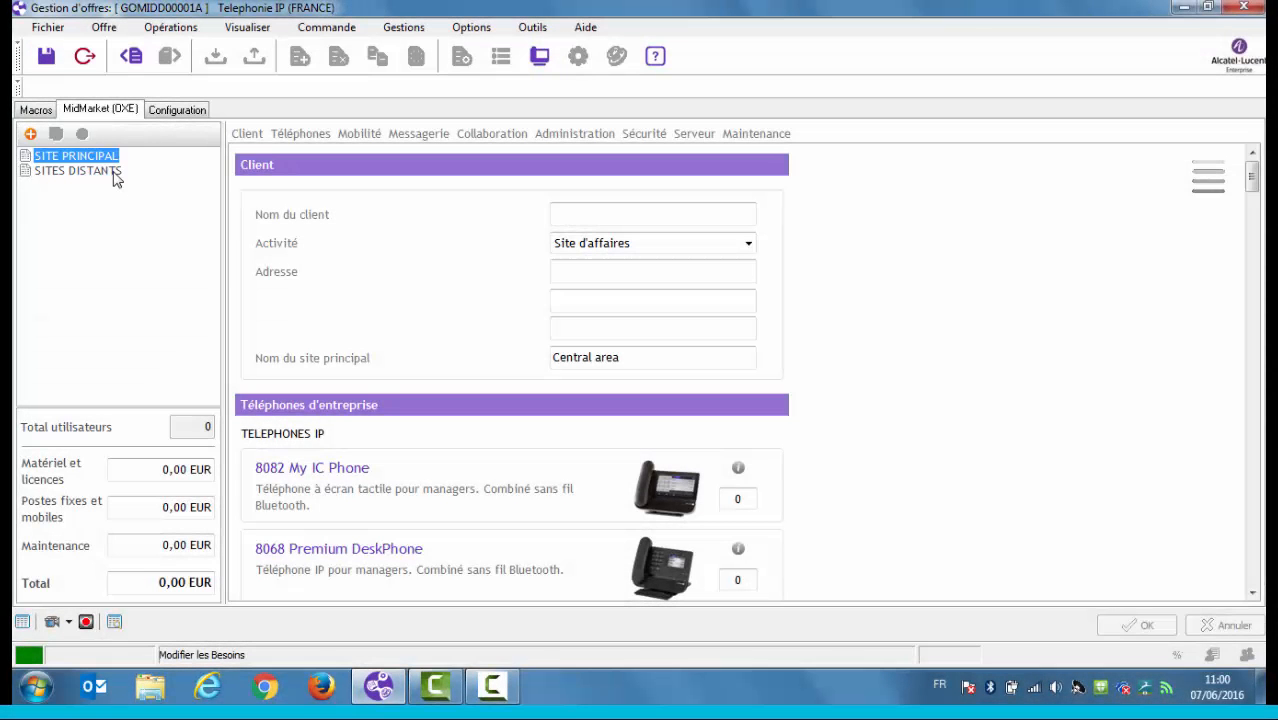
{"action": "left_click", "coordinate": [78, 171]}
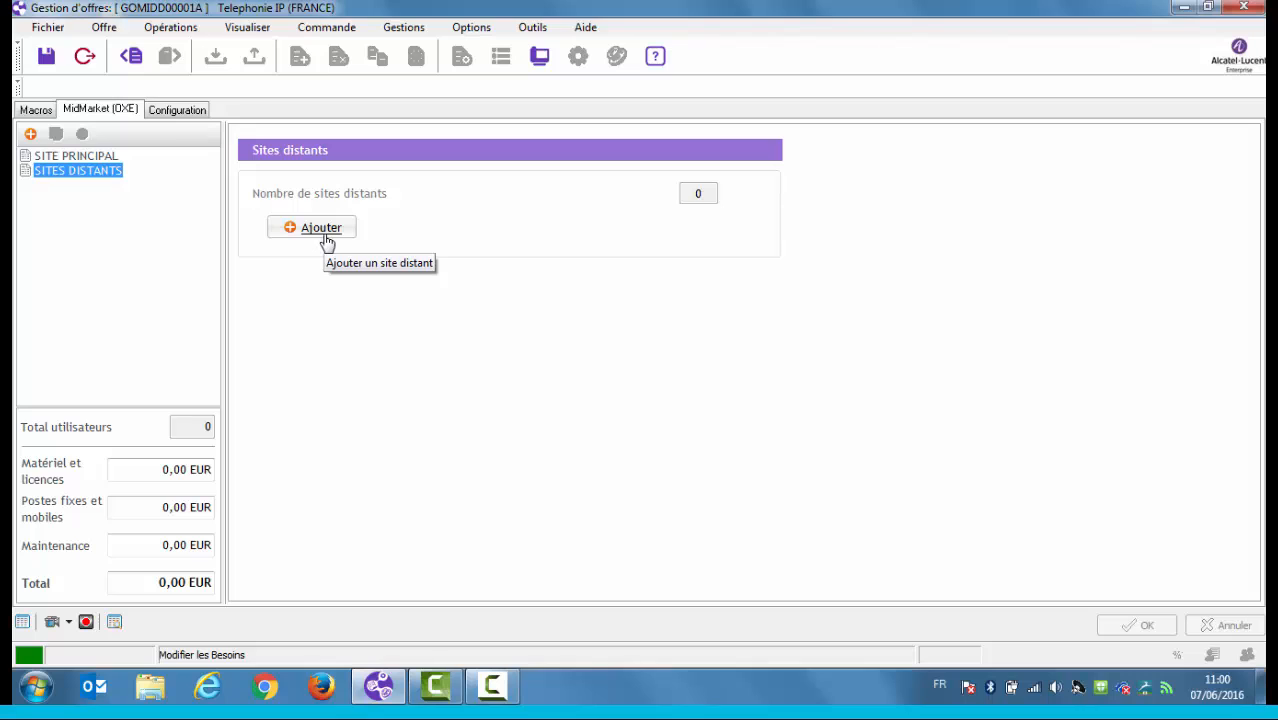
{"action": "left_click", "coordinate": [105, 156]}
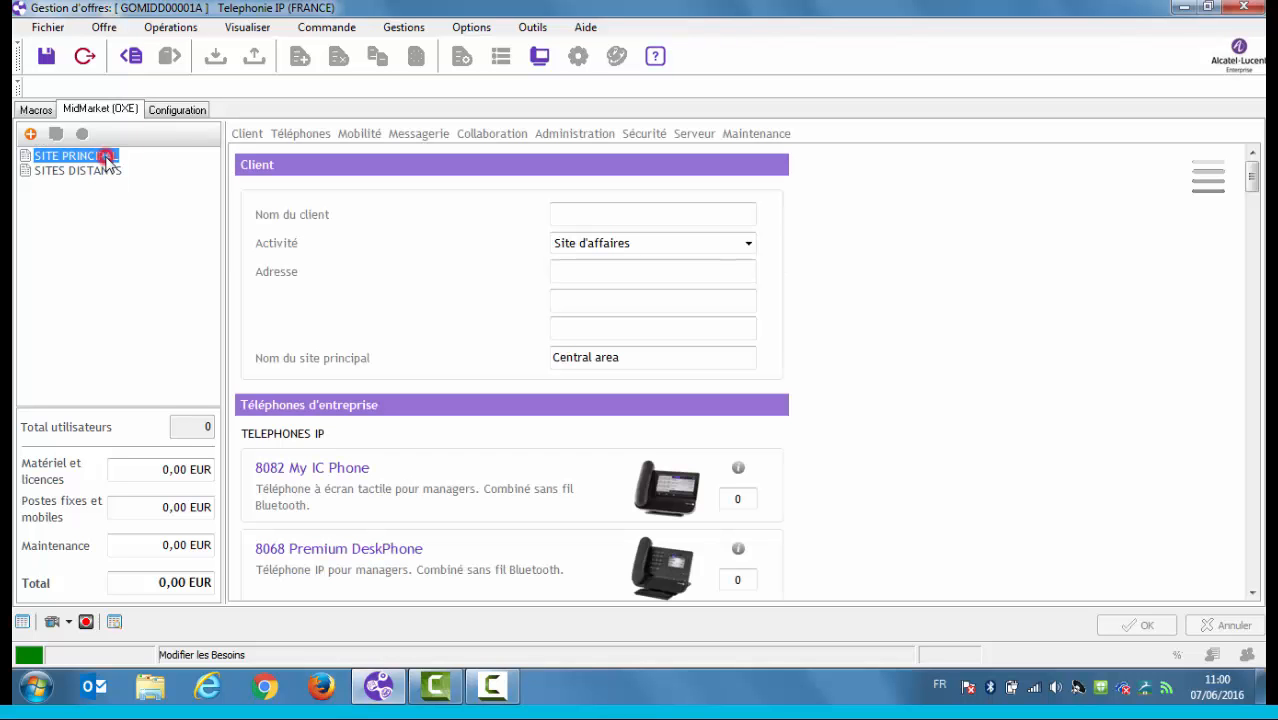
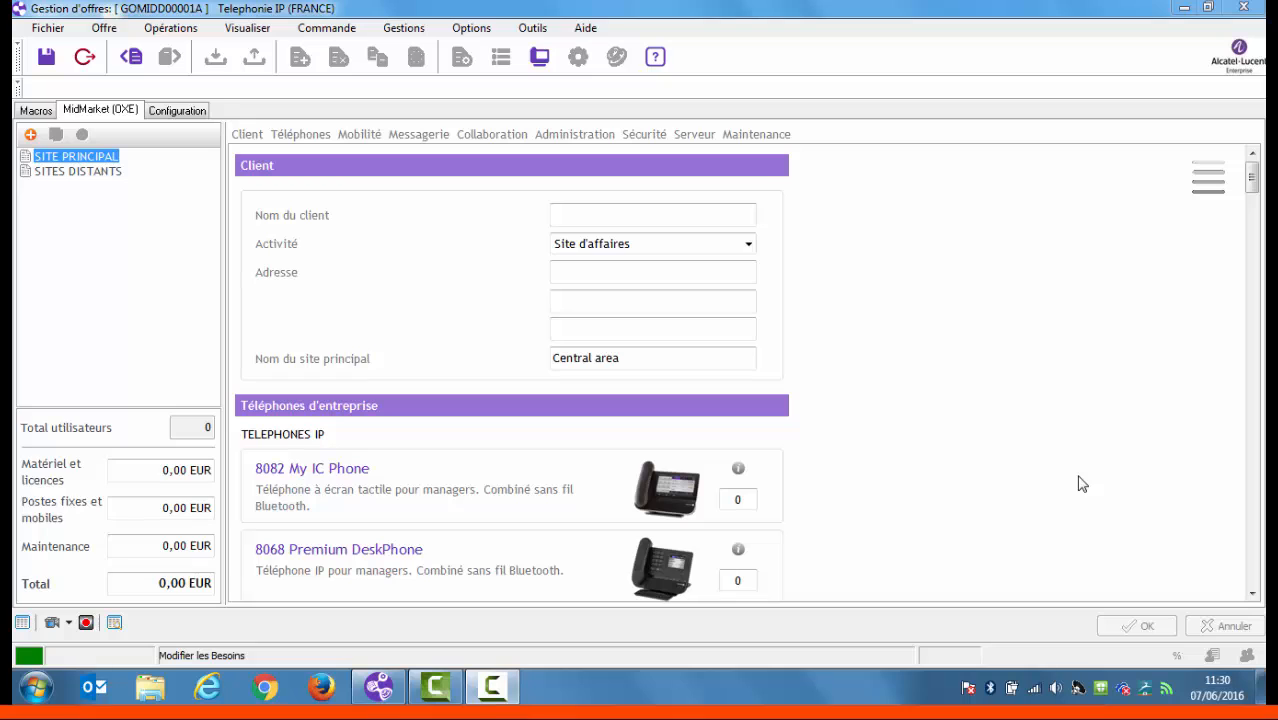
- Fill in the main site's client details with customer name ALE, the customer's address and main site name Siege
{"action": "left_click", "coordinate": [645, 213]}
{"action": "type", "text": "ALE"}
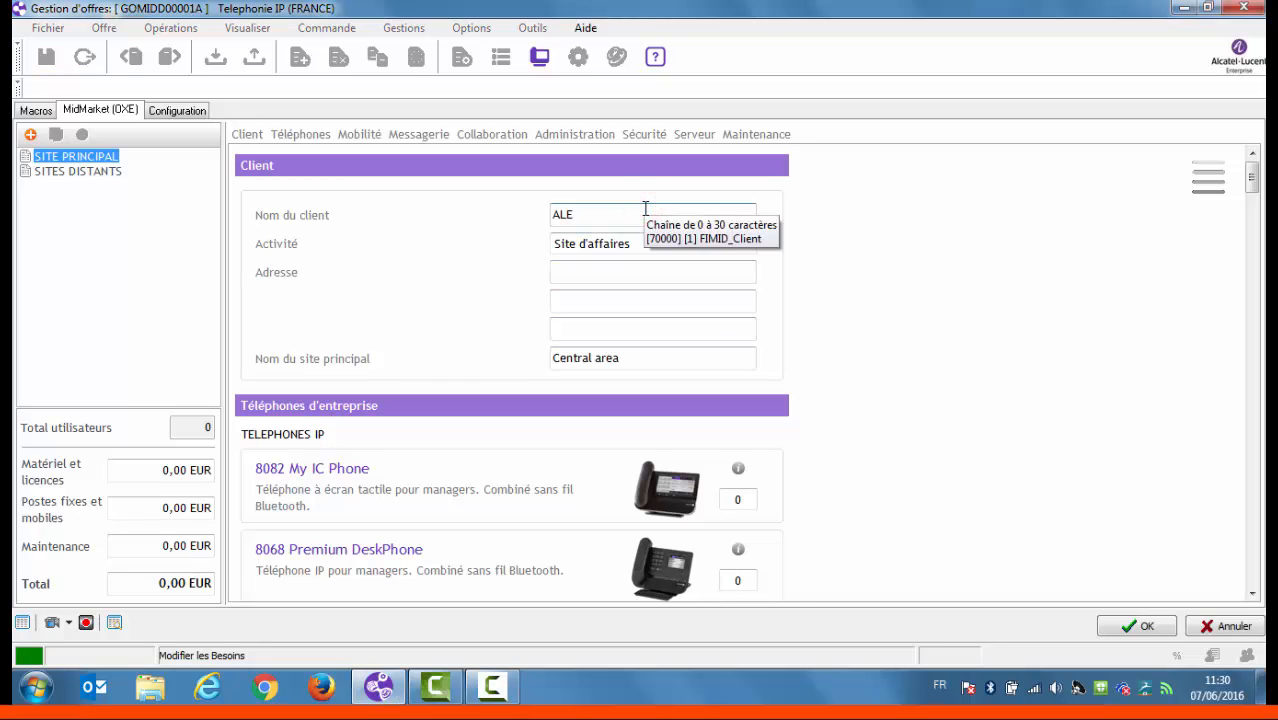
{"action": "key", "text": "Tab"}
{"action": "key", "text": "Tab"}
{"action": "type", "text": "Colombes"}
{"action": "key", "text": "Tab"}
{"action": "key", "text": "Tab"}
{"action": "key", "text": "Tab"}
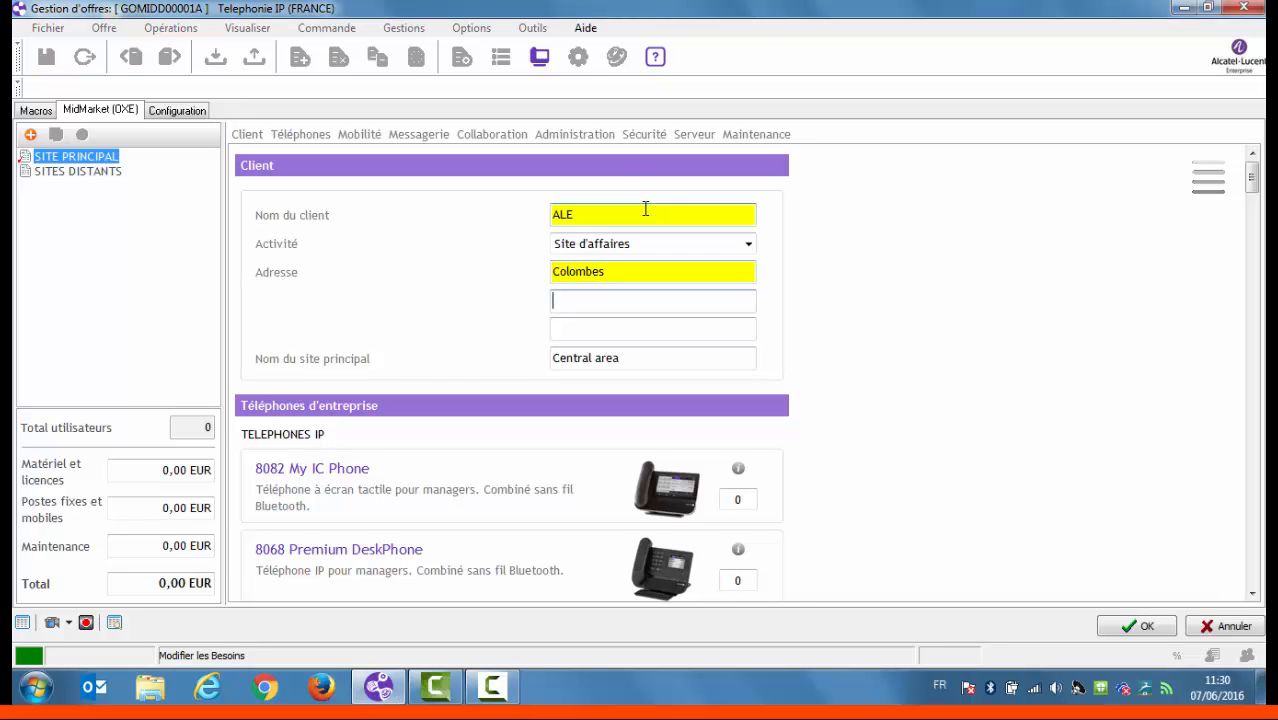
{"action": "type", "text": "Siege"}
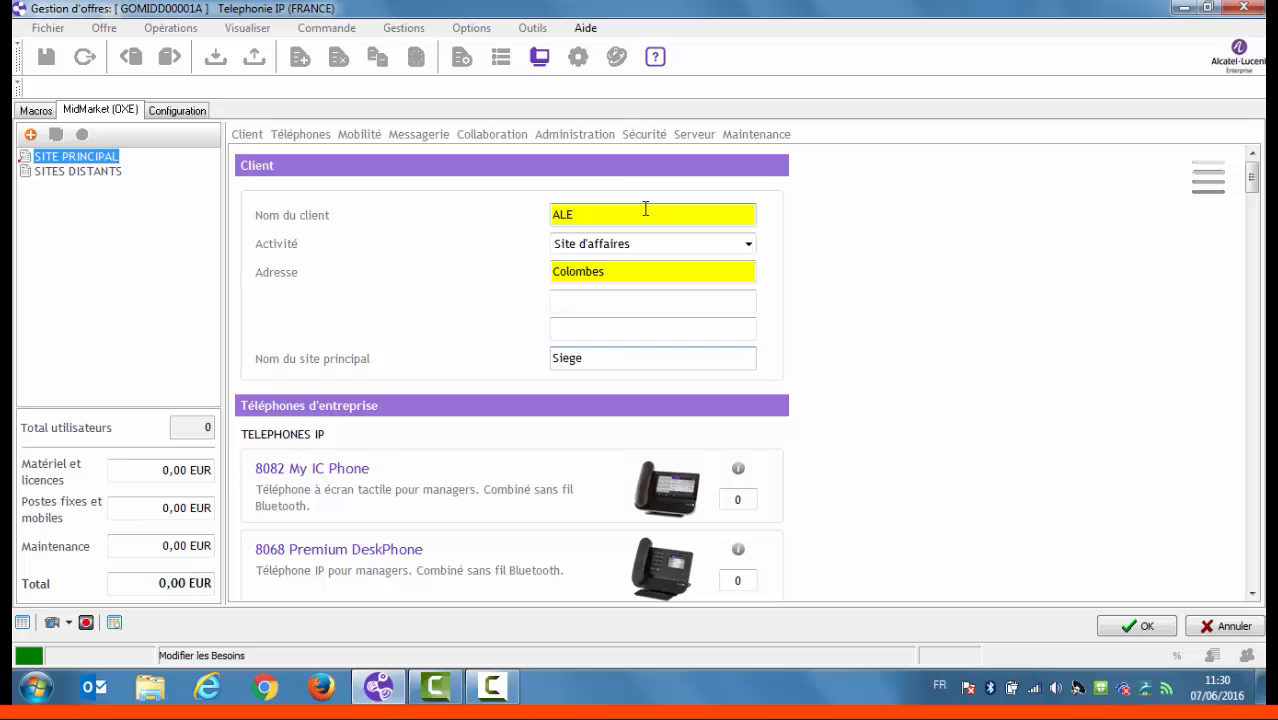
- Add 5 8068 Premium DeskPhones and 100 8018 DeskPhones to the main site and validate the quantities
{"action": "scroll", "coordinate": [930, 258], "scroll_direction": "down", "scroll_amount": 2}
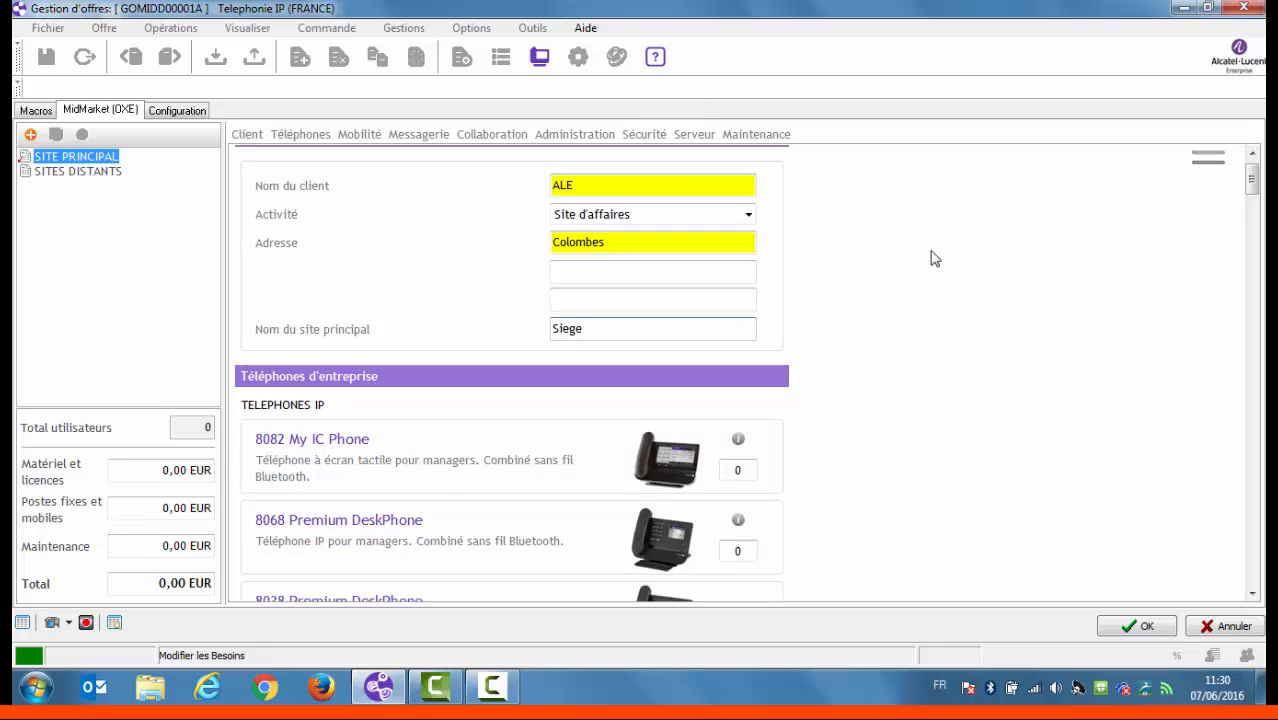
{"action": "scroll", "coordinate": [930, 258], "scroll_direction": "down", "scroll_amount": 4}
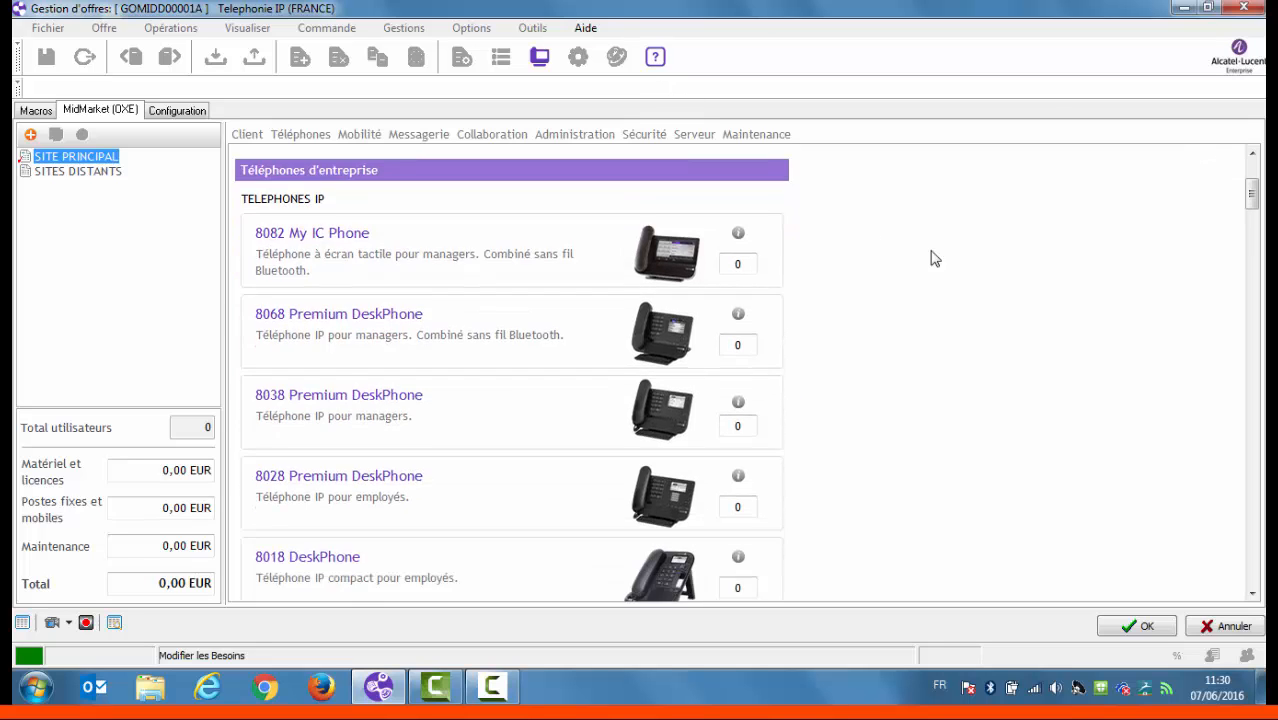
{"action": "scroll", "coordinate": [930, 258], "scroll_direction": "down", "scroll_amount": 1}
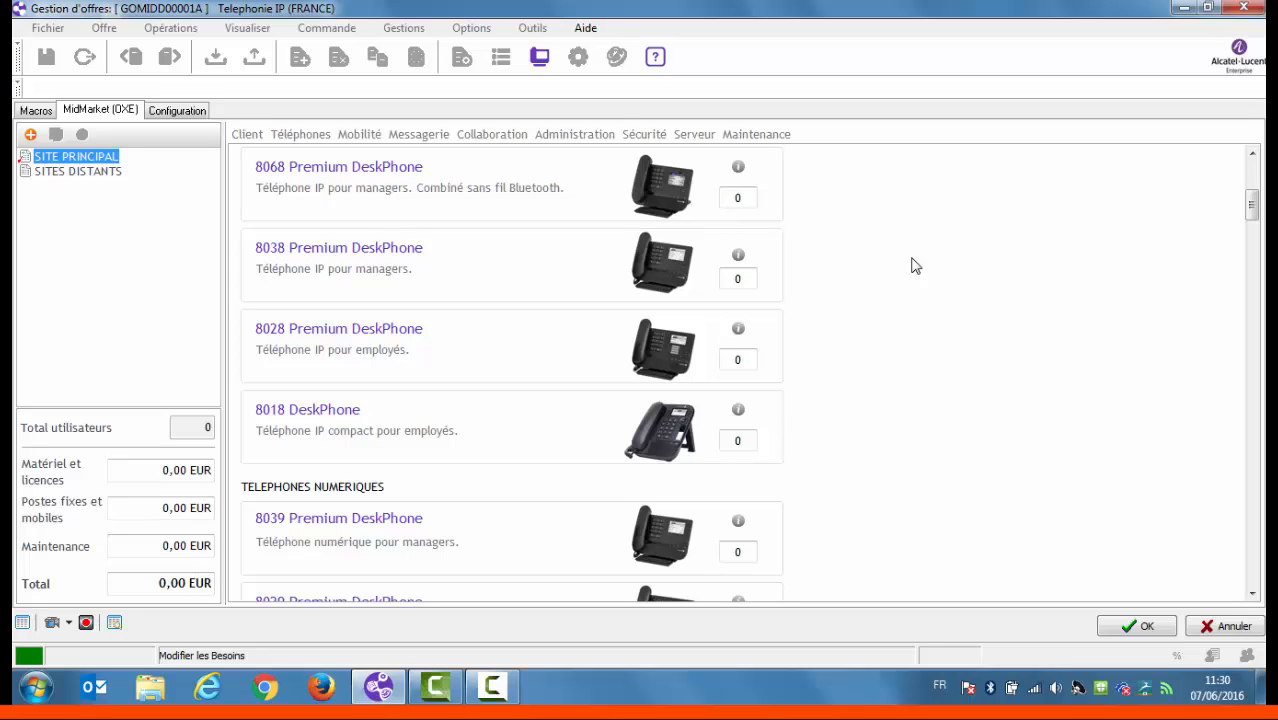
{"action": "left_click", "coordinate": [750, 197]}
{"action": "type", "text": "5"}
{"action": "key", "text": "Tab"}
{"action": "key", "text": "Tab"}
{"action": "key", "text": "Tab"}
{"action": "type", "text": "100"}
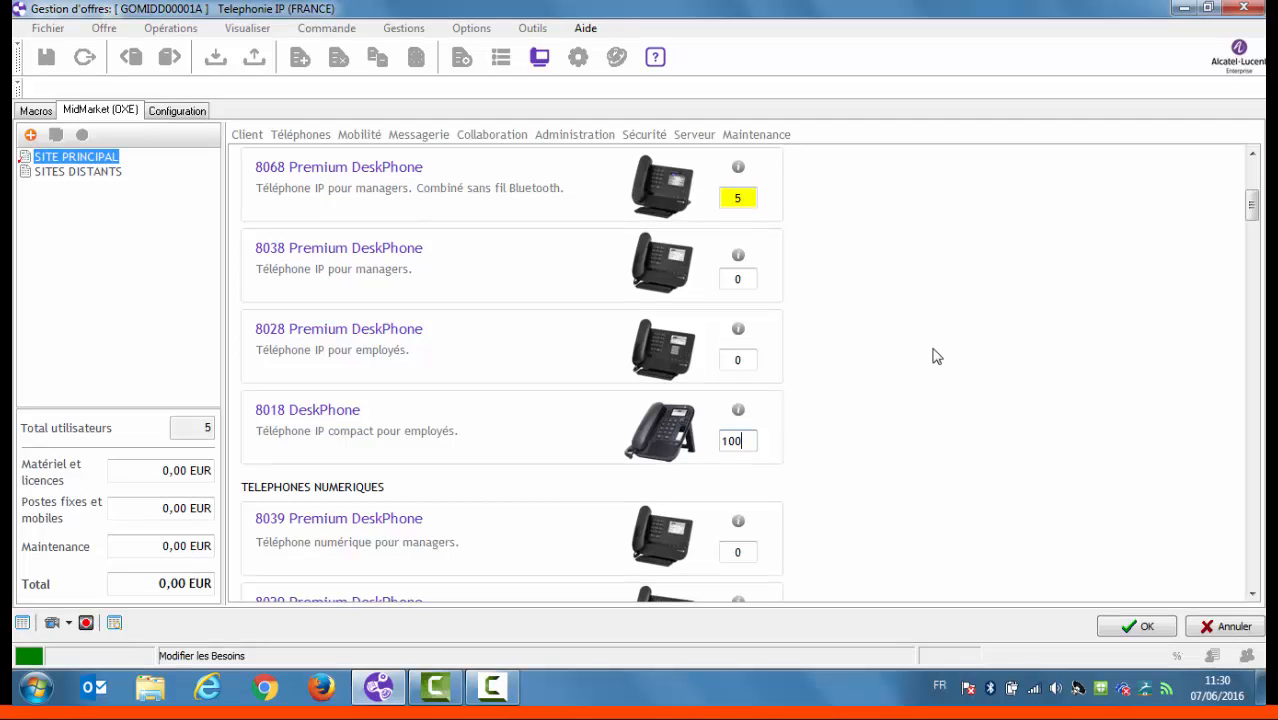
{"action": "left_click", "coordinate": [1115, 624]}
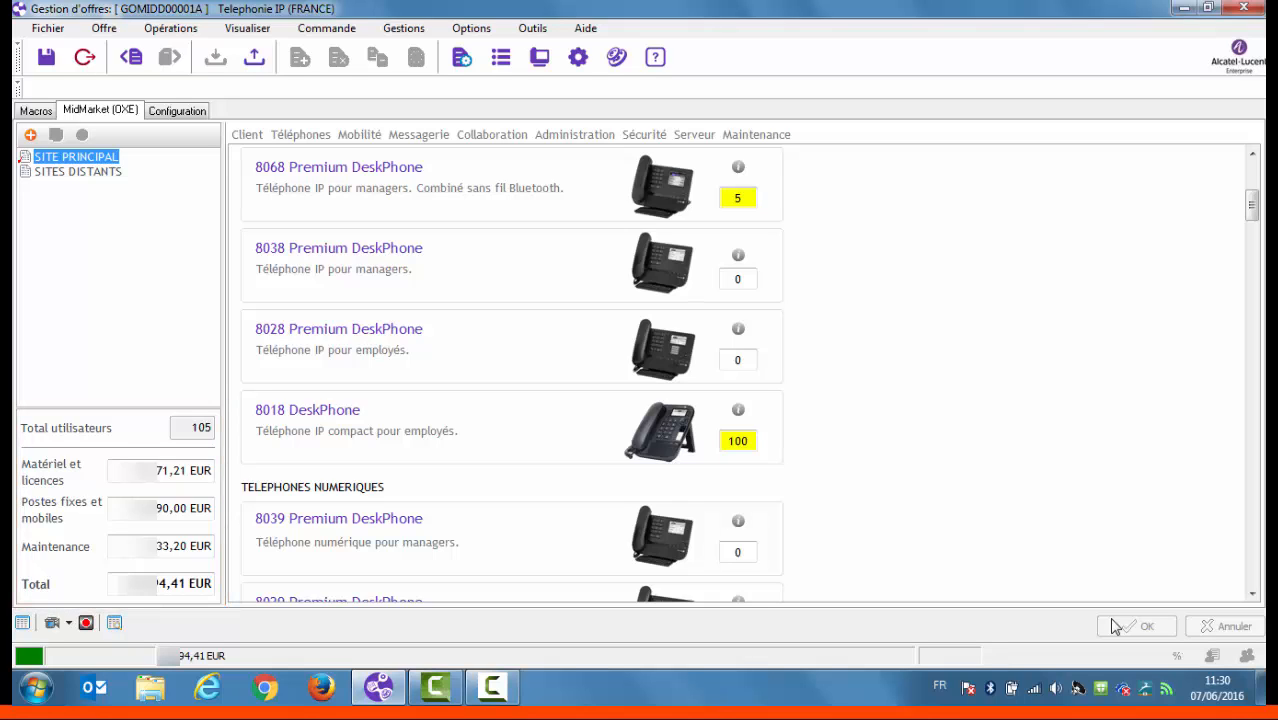
- Set the main site's public network type to SIP with 30 selected SIP network accesses and validate
{"action": "left_click", "coordinate": [590, 140]}
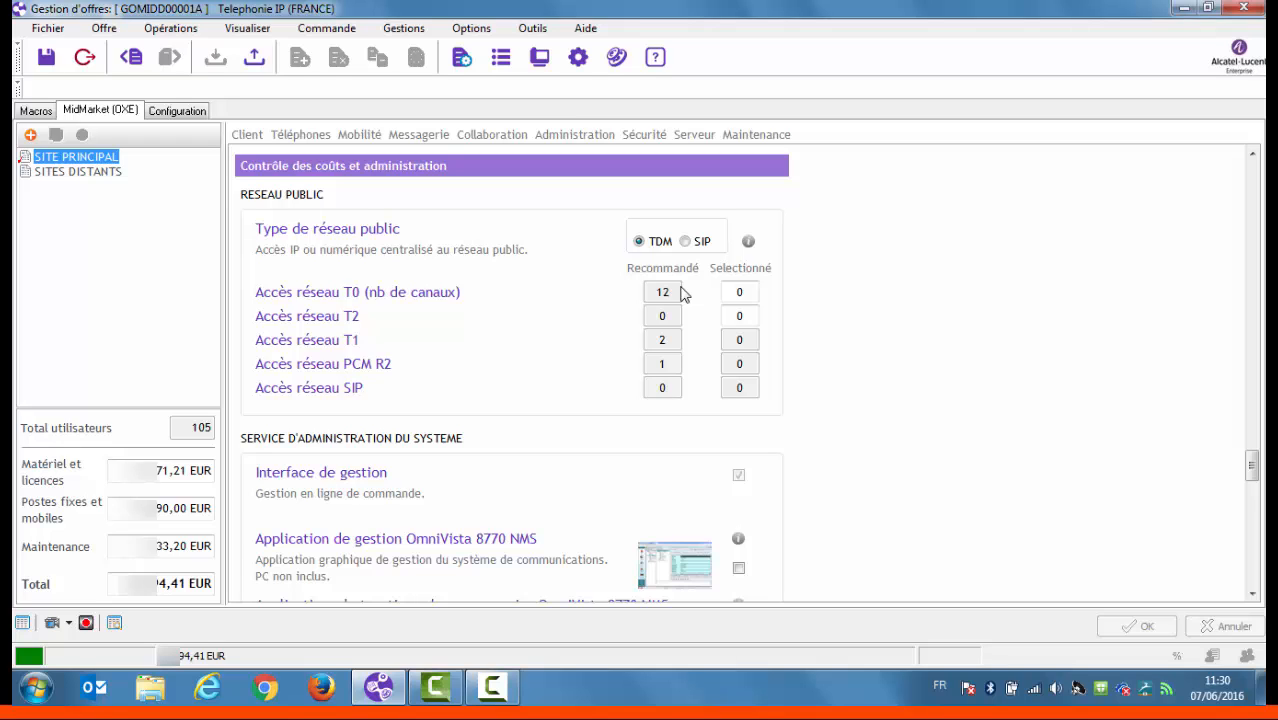
{"action": "left_click", "coordinate": [686, 241]}
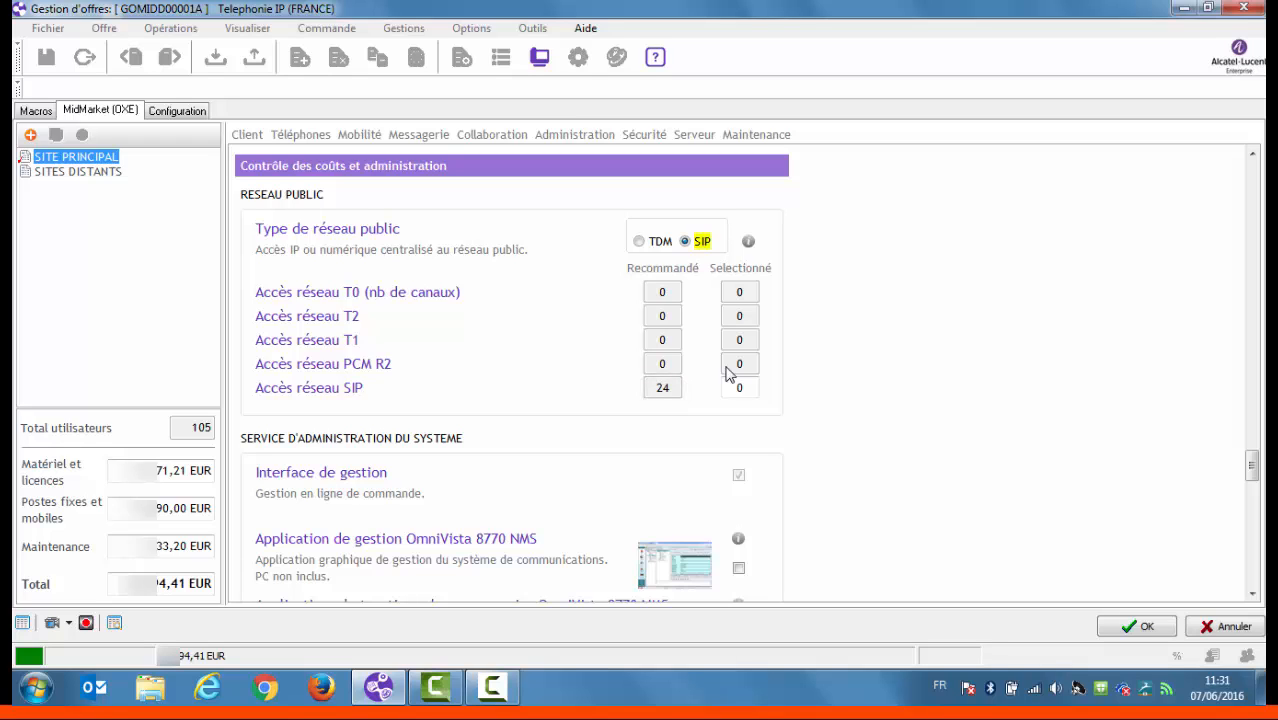
{"action": "left_click", "coordinate": [739, 387]}
{"action": "type", "text": "30"}
{"action": "left_click", "coordinate": [1106, 629]}
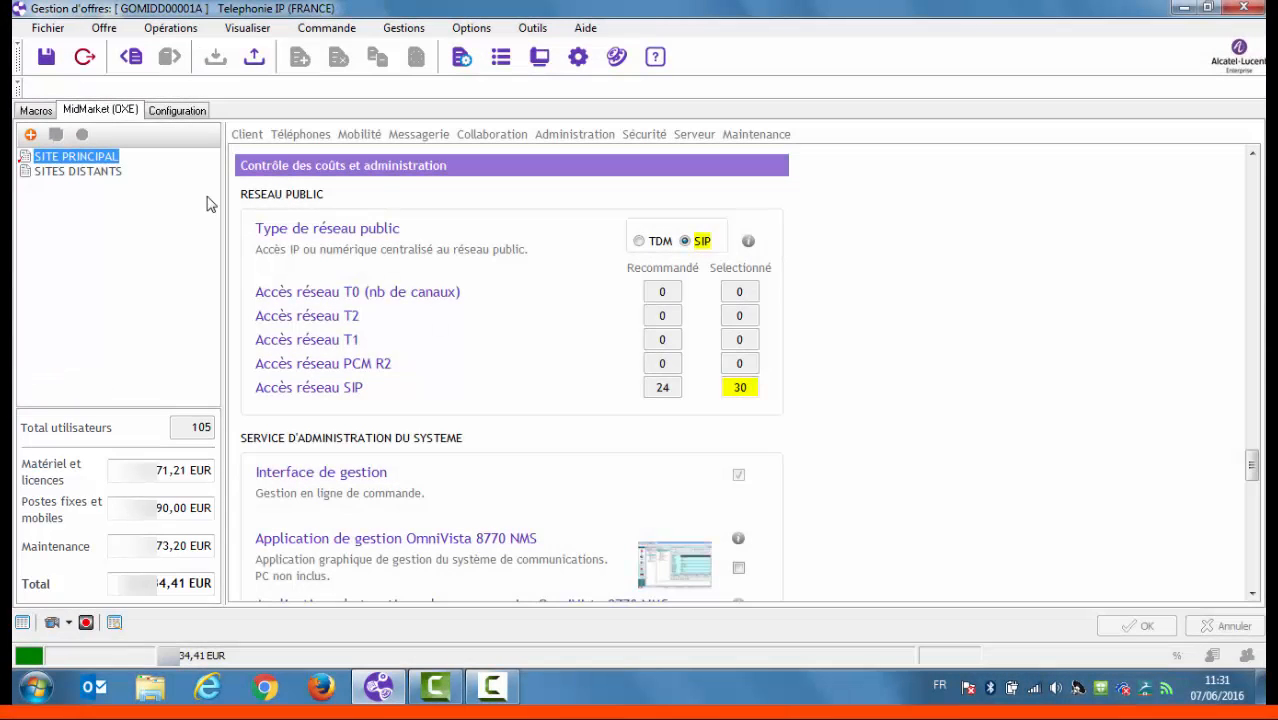
- Add a remote site to the quote and name it Brest
{"action": "left_click", "coordinate": [100, 176]}
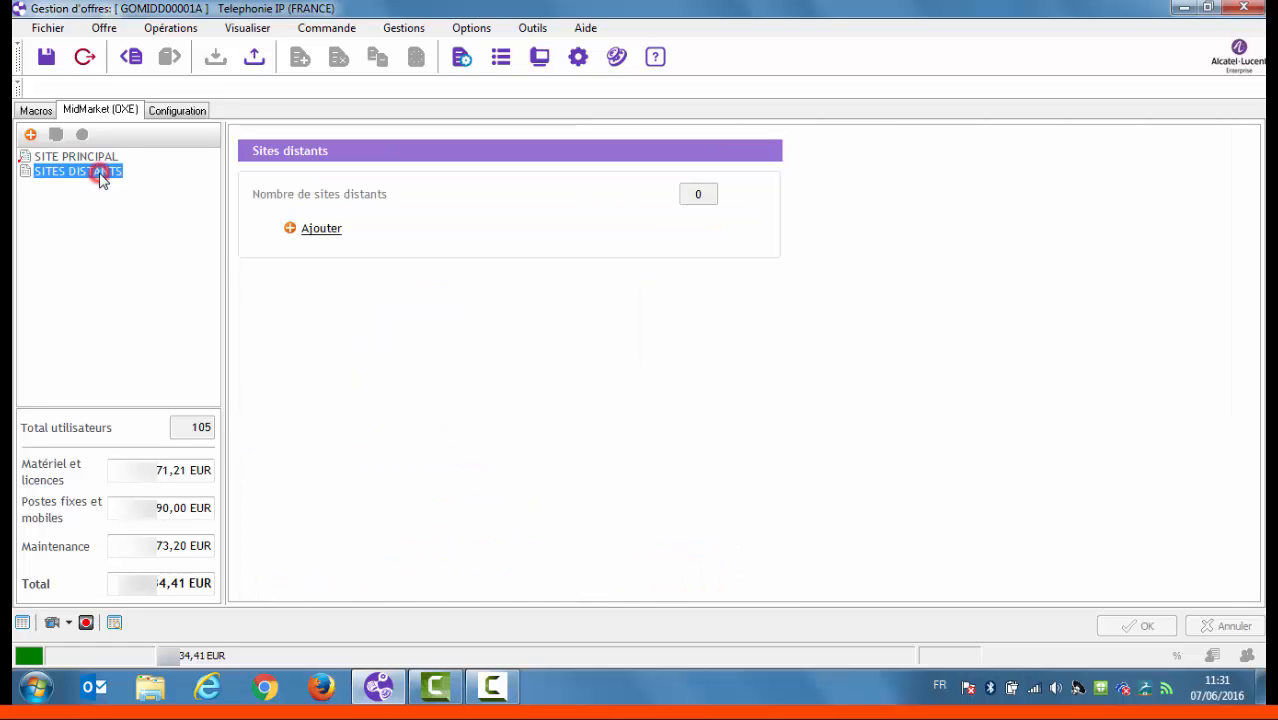
{"action": "left_click", "coordinate": [320, 229]}
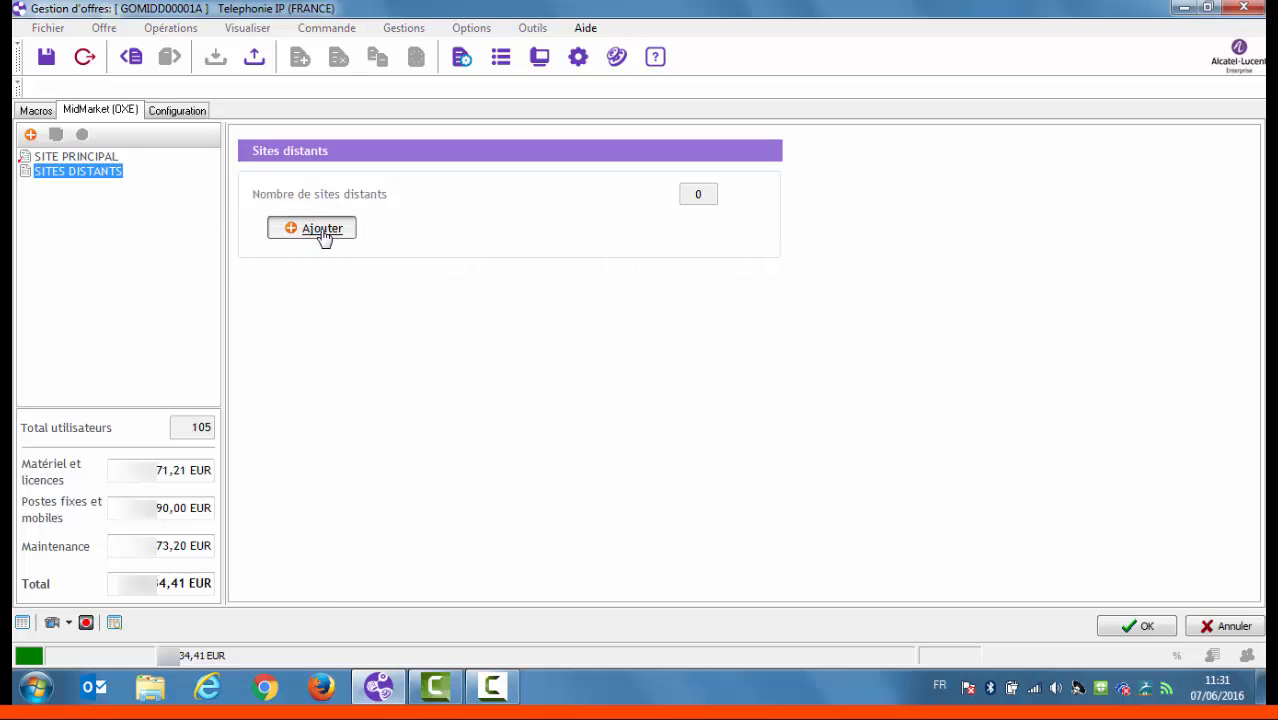
{"action": "left_click_drag", "start_coordinate": [605, 214], "coordinate": [513, 214]}
{"action": "type", "text": "Brest"}
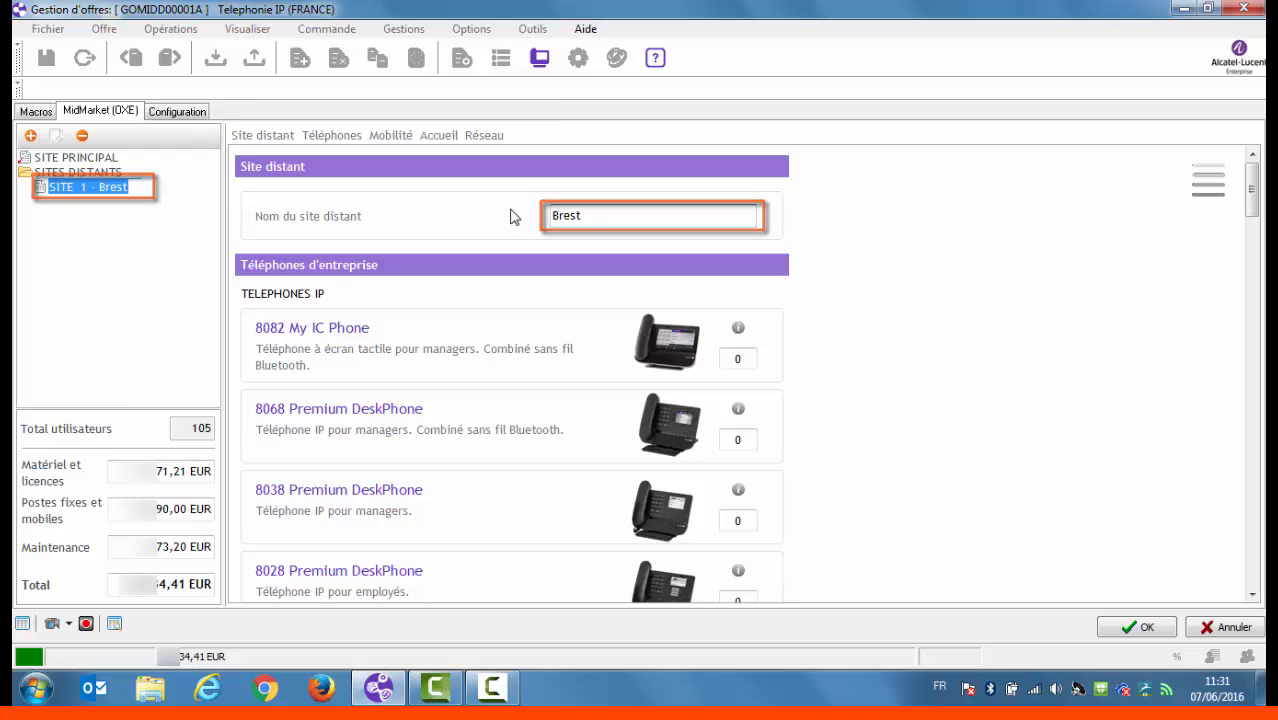
- Set the 8018 DeskPhone quantity to 50 for the Brest remote site
{"action": "scroll", "coordinate": [513, 216], "scroll_direction": "down", "scroll_amount": 3}
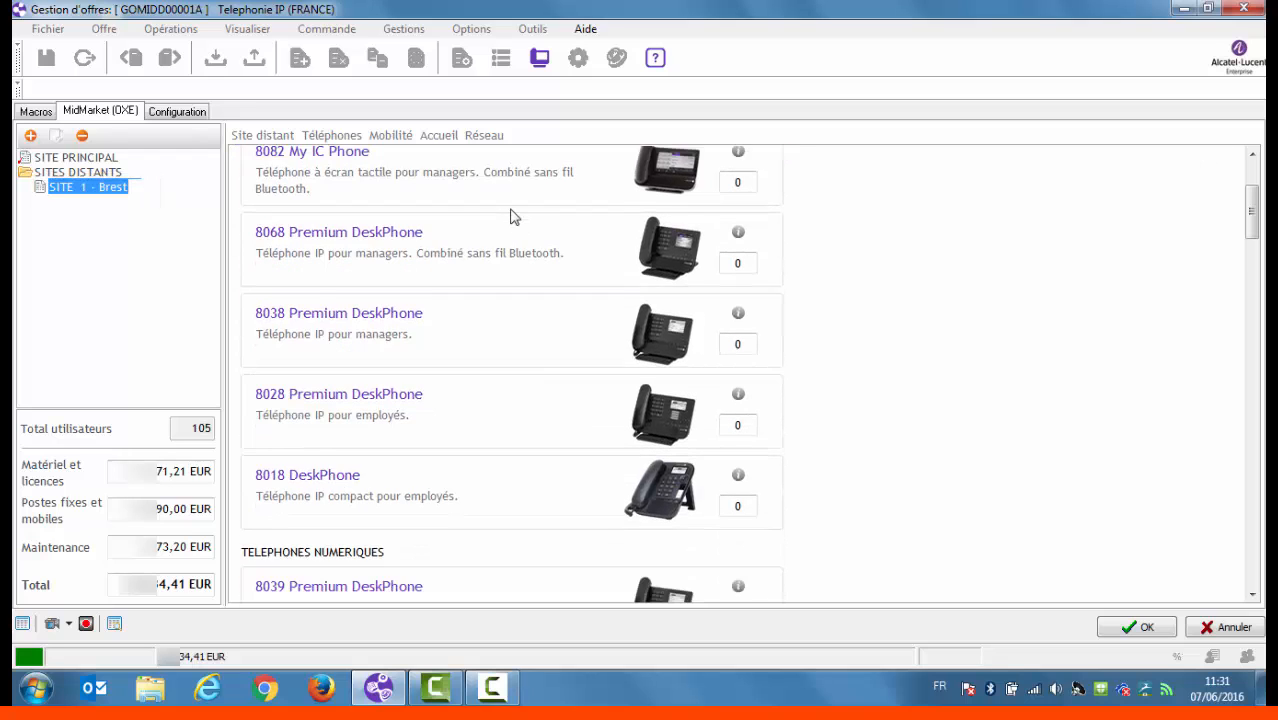
{"action": "scroll", "coordinate": [513, 216], "scroll_direction": "down", "scroll_amount": 4}
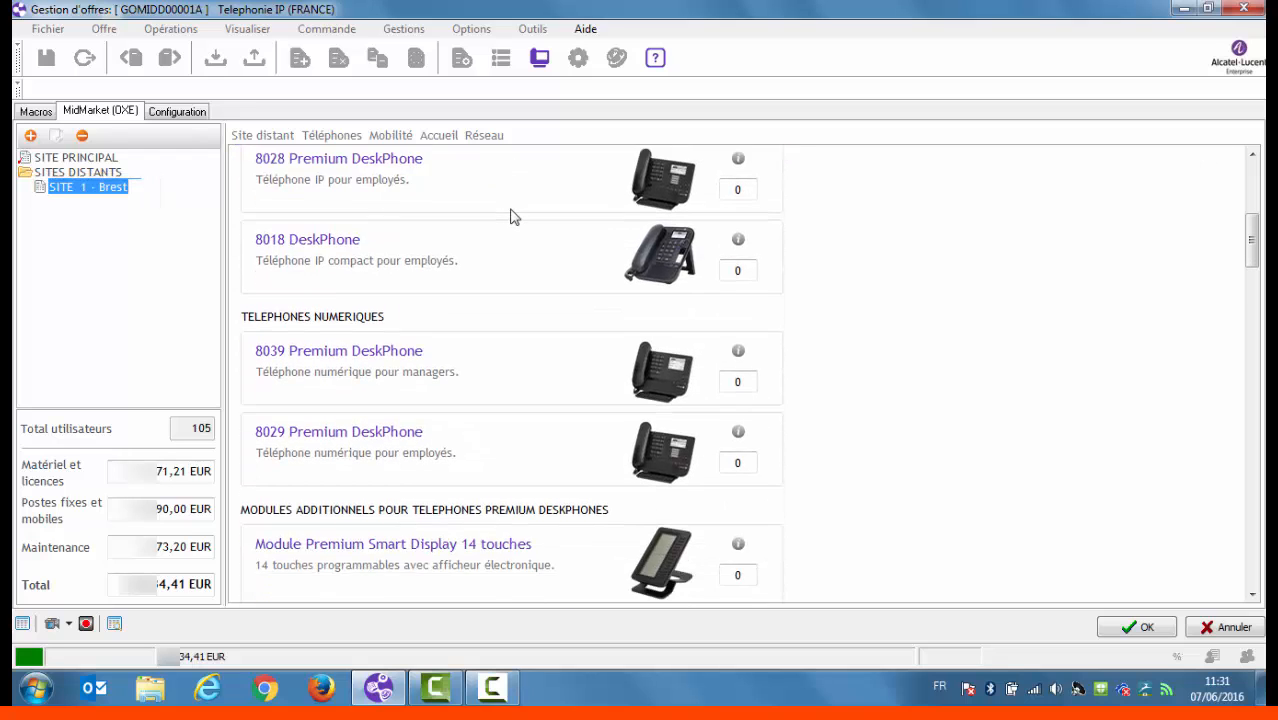
{"action": "scroll", "coordinate": [513, 216], "scroll_direction": "down", "scroll_amount": 2}
{"action": "scroll", "coordinate": [513, 216], "scroll_direction": "up", "scroll_amount": 1}
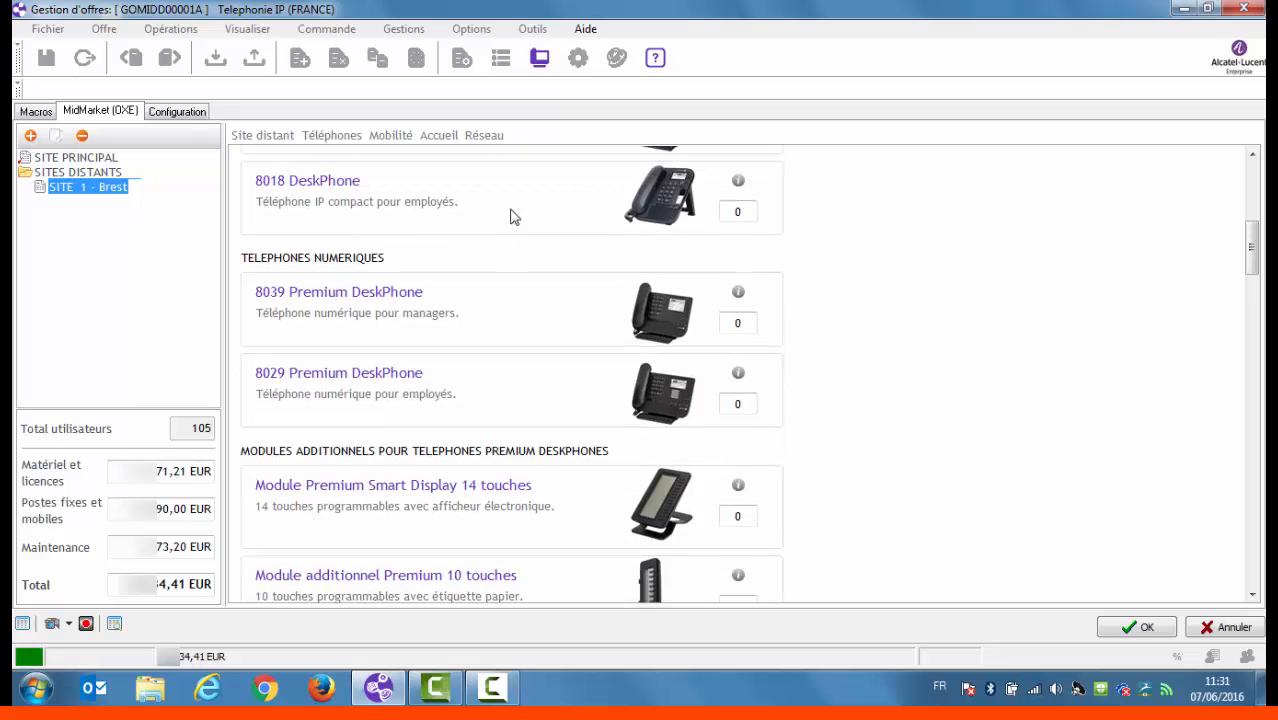
{"action": "left_click", "coordinate": [739, 211]}
{"action": "type", "text": "50"}
- Set Brest's local T2 network access to 1, validate the site's requirements and acknowledge the warnings
{"action": "scroll", "coordinate": [698, 216], "scroll_direction": "down", "scroll_amount": 10}
{"action": "scroll", "coordinate": [698, 216], "scroll_direction": "down", "scroll_amount": 15}
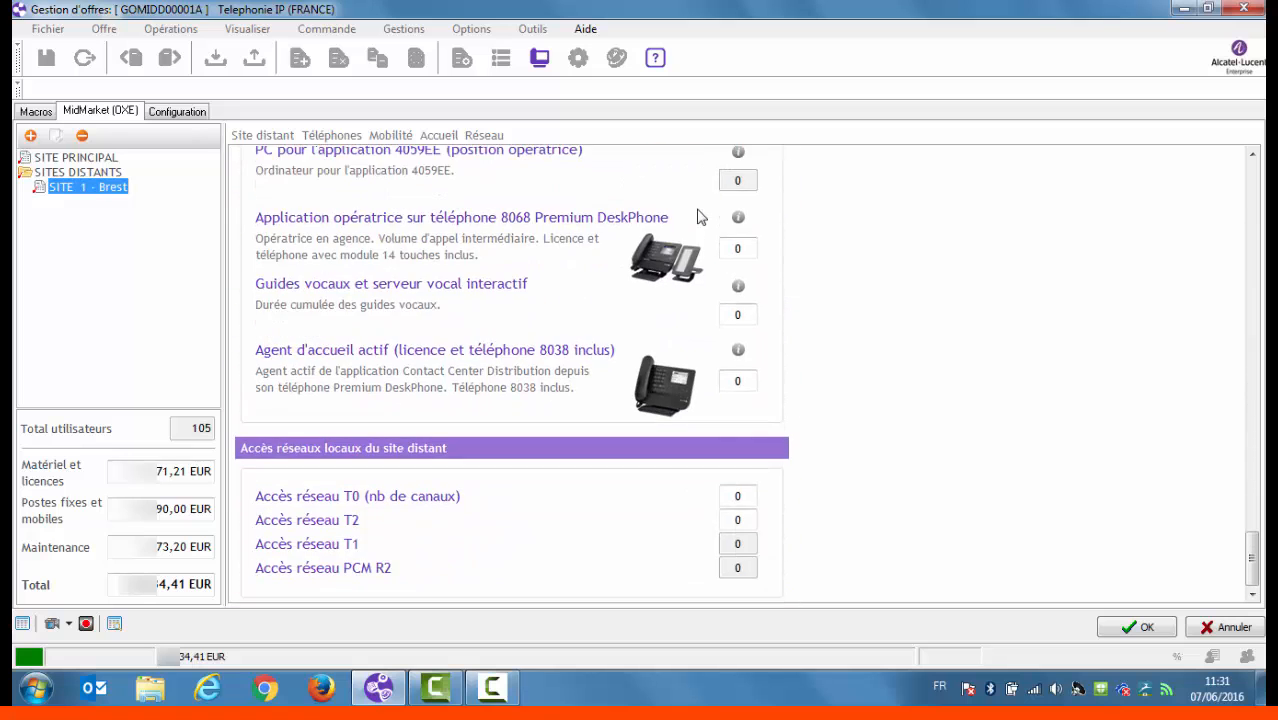
{"action": "left_click", "coordinate": [738, 520]}
{"action": "type", "text": "1"}
{"action": "left_click", "coordinate": [1131, 628]}
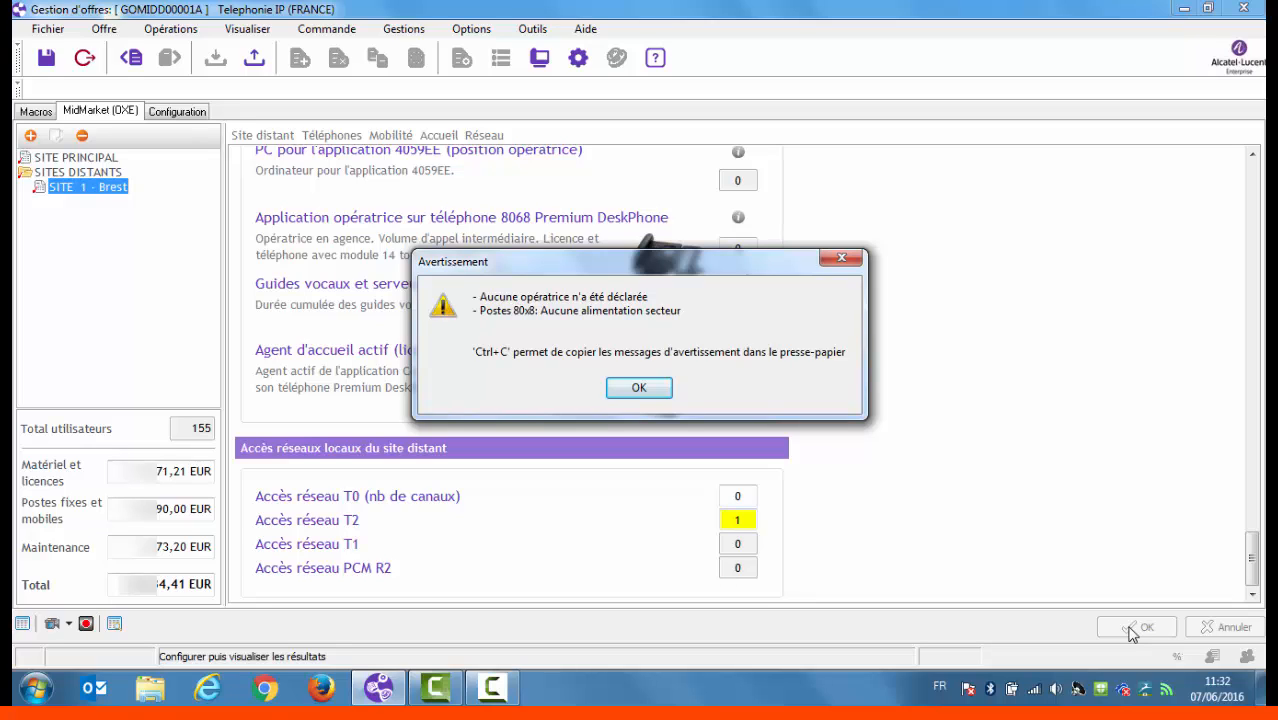
{"action": "key", "text": "Return"}
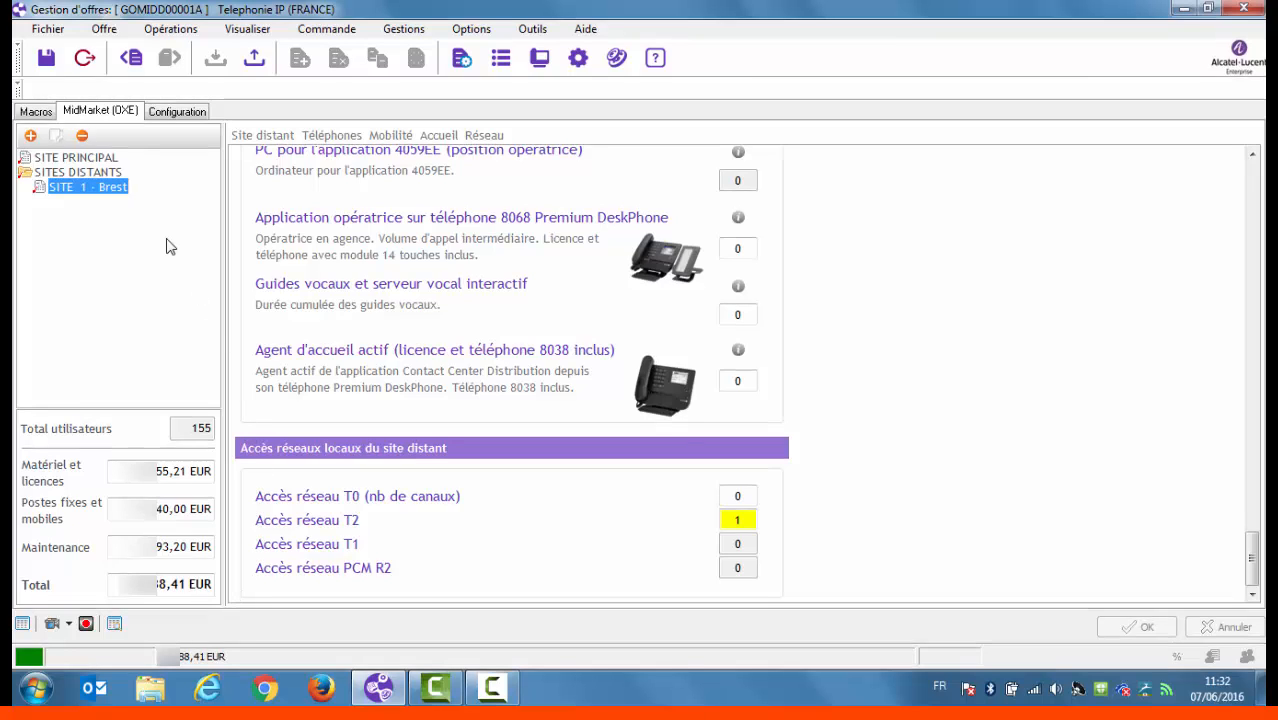
- Set the number of voice mail users for all sites to 155 on the main site page and validate
{"action": "left_click", "coordinate": [100, 158]}
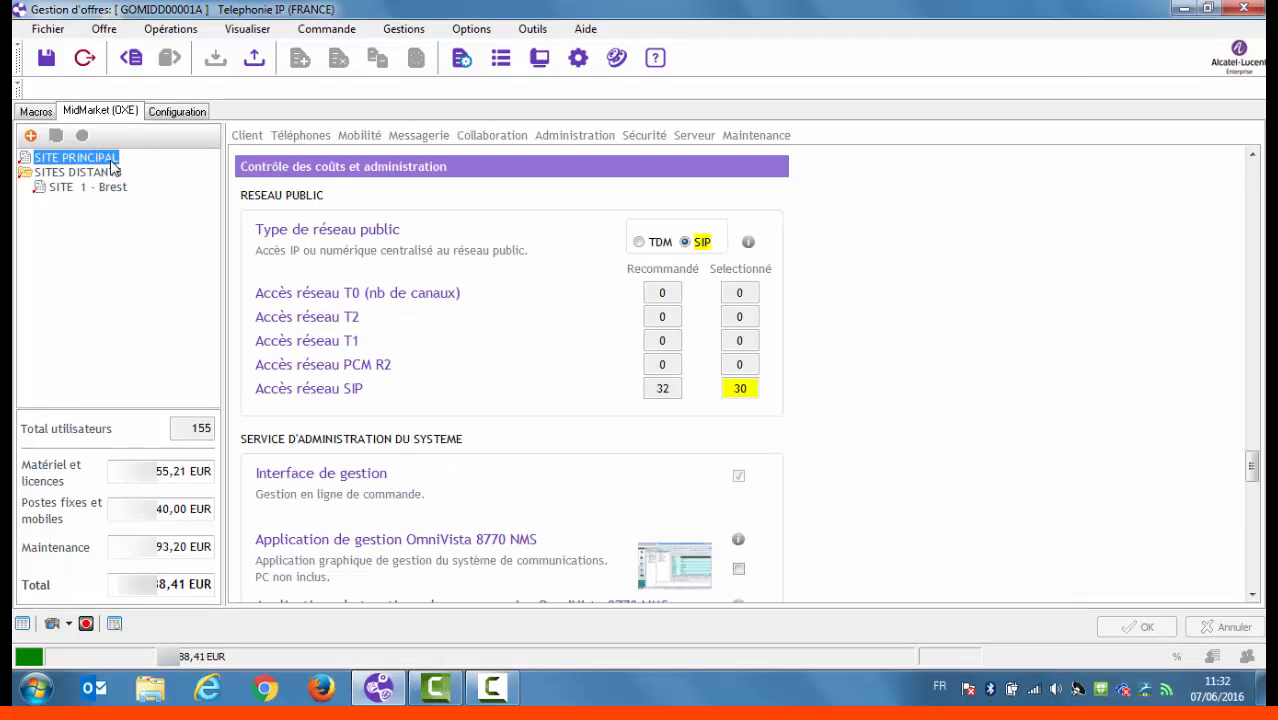
{"action": "left_click", "coordinate": [419, 136]}
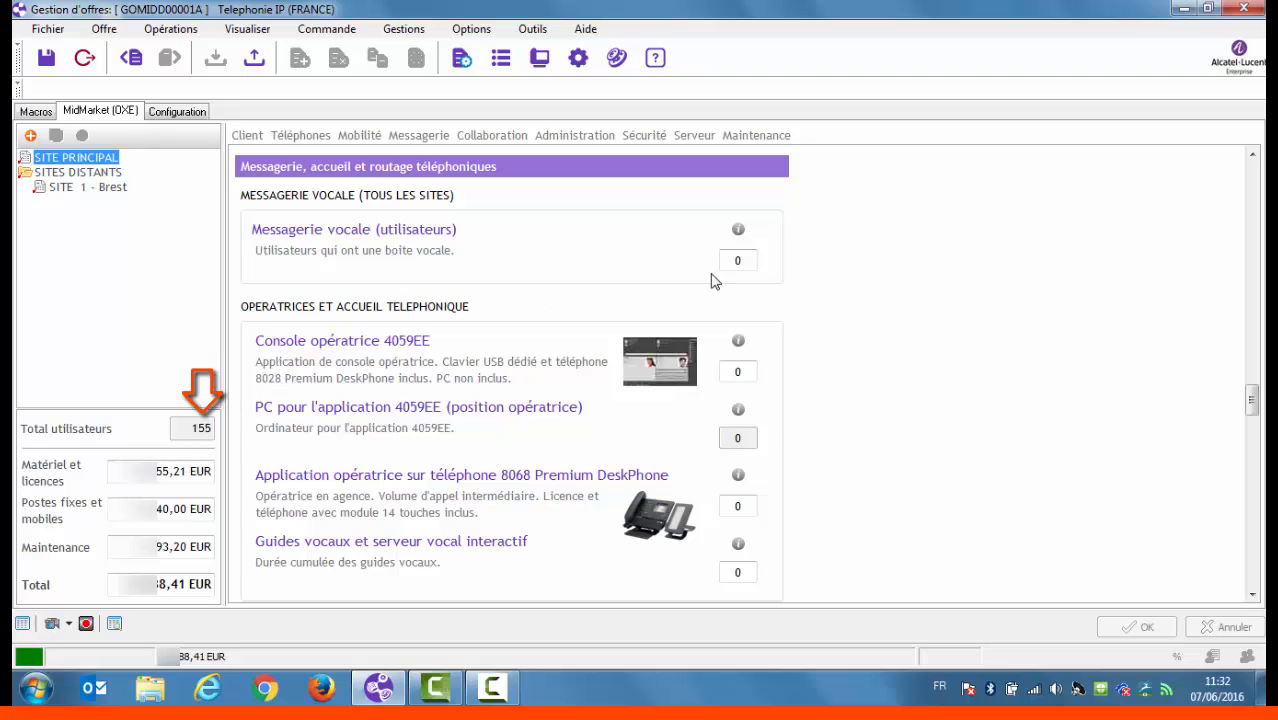
{"action": "left_click", "coordinate": [745, 260]}
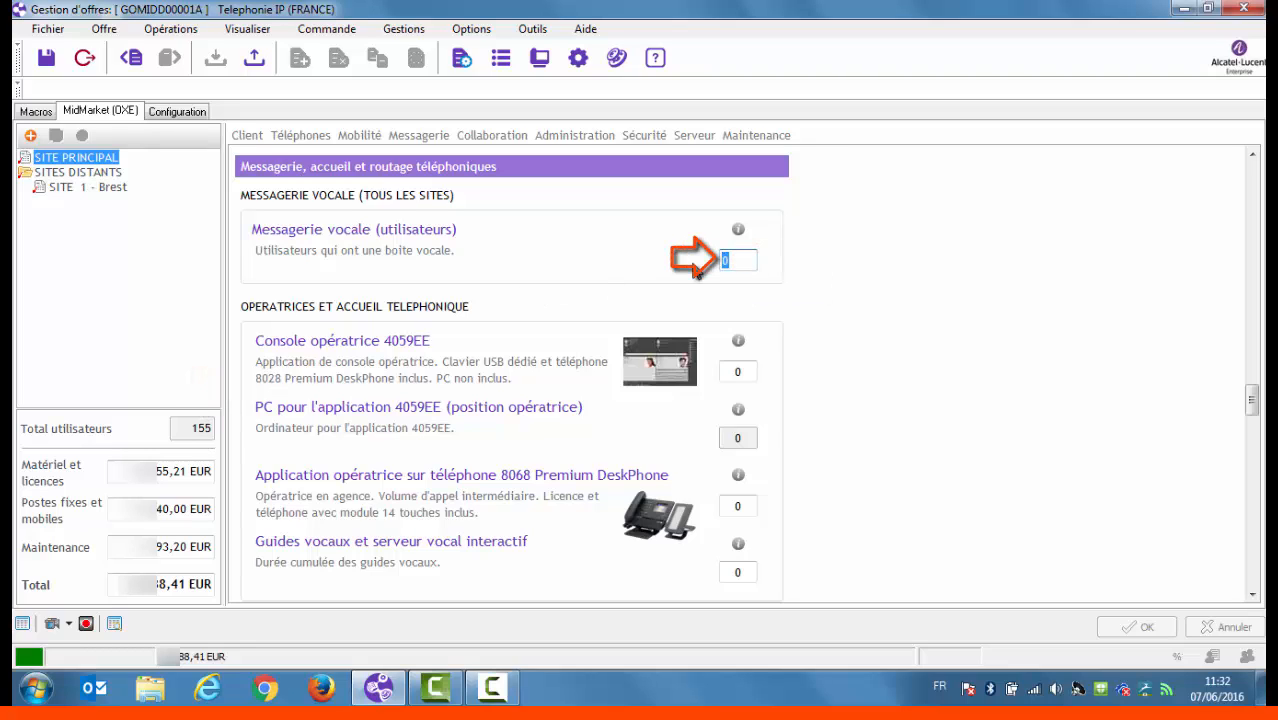
{"action": "type", "text": "155"}
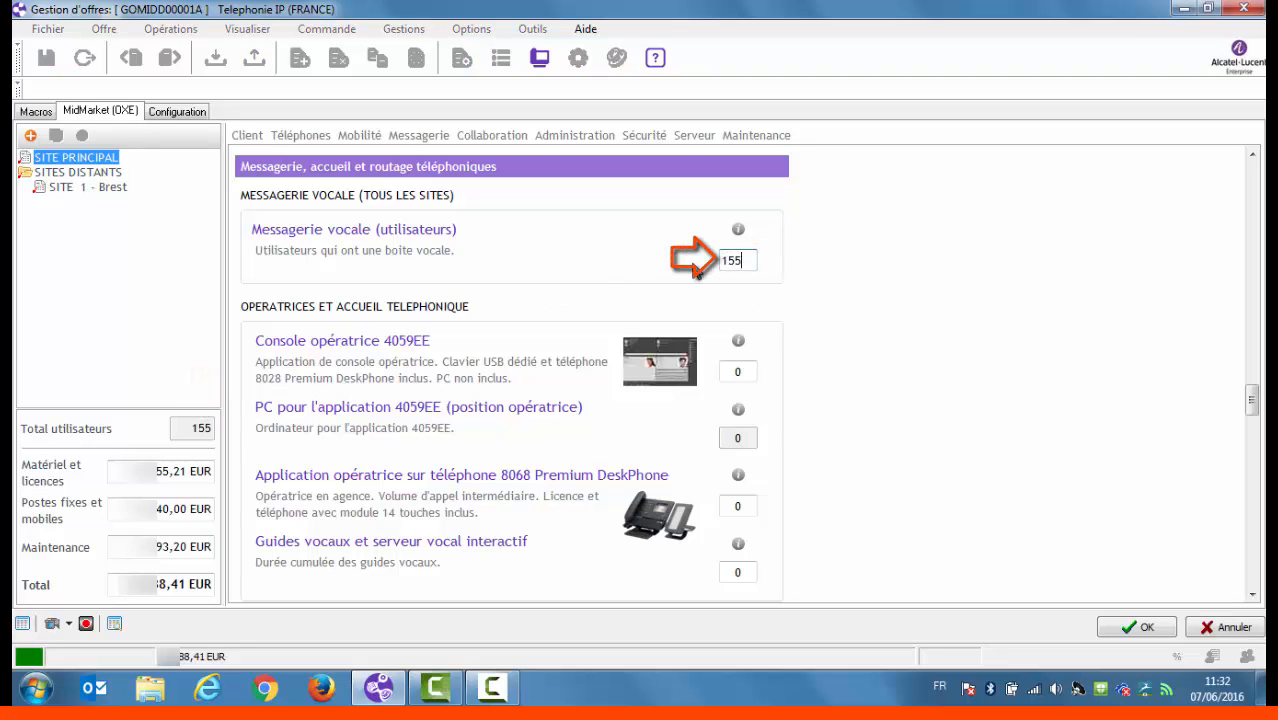
{"action": "left_click", "coordinate": [1103, 626]}
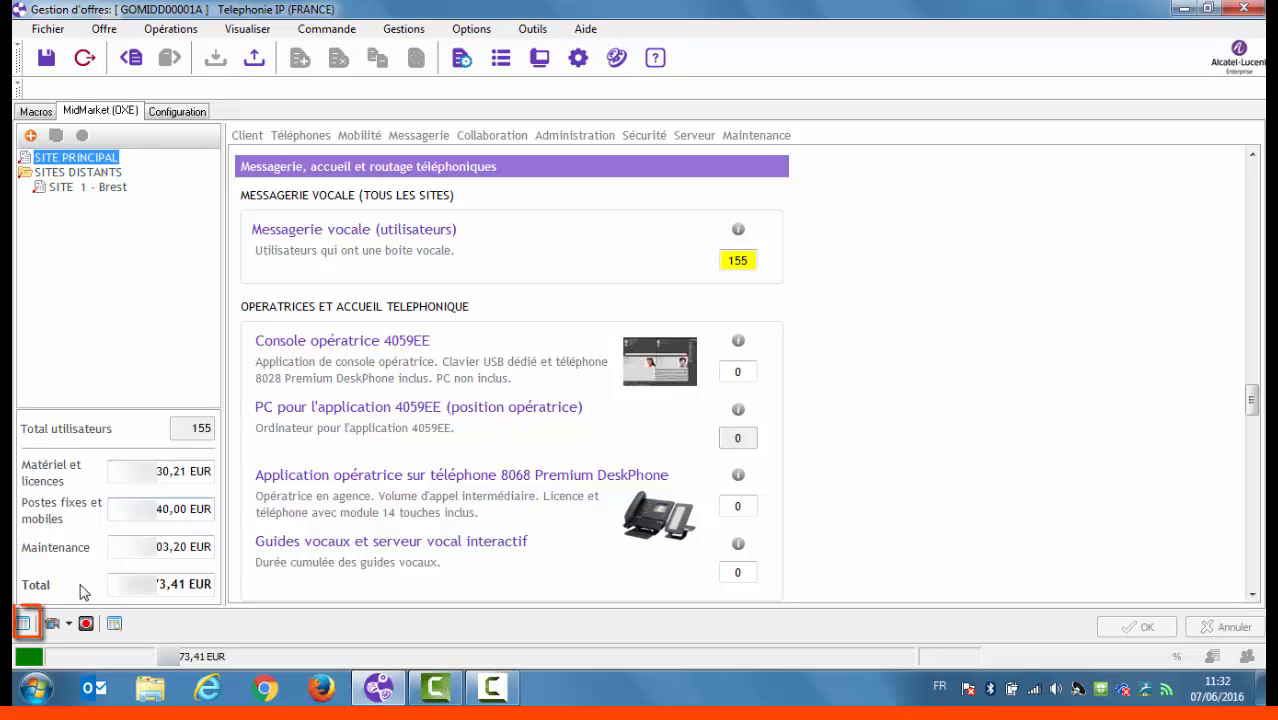
- Examine the configuration results with the hardware layout of Siege and Brest, and the overall summary of commercial items
{"action": "left_click", "coordinate": [24, 624]}
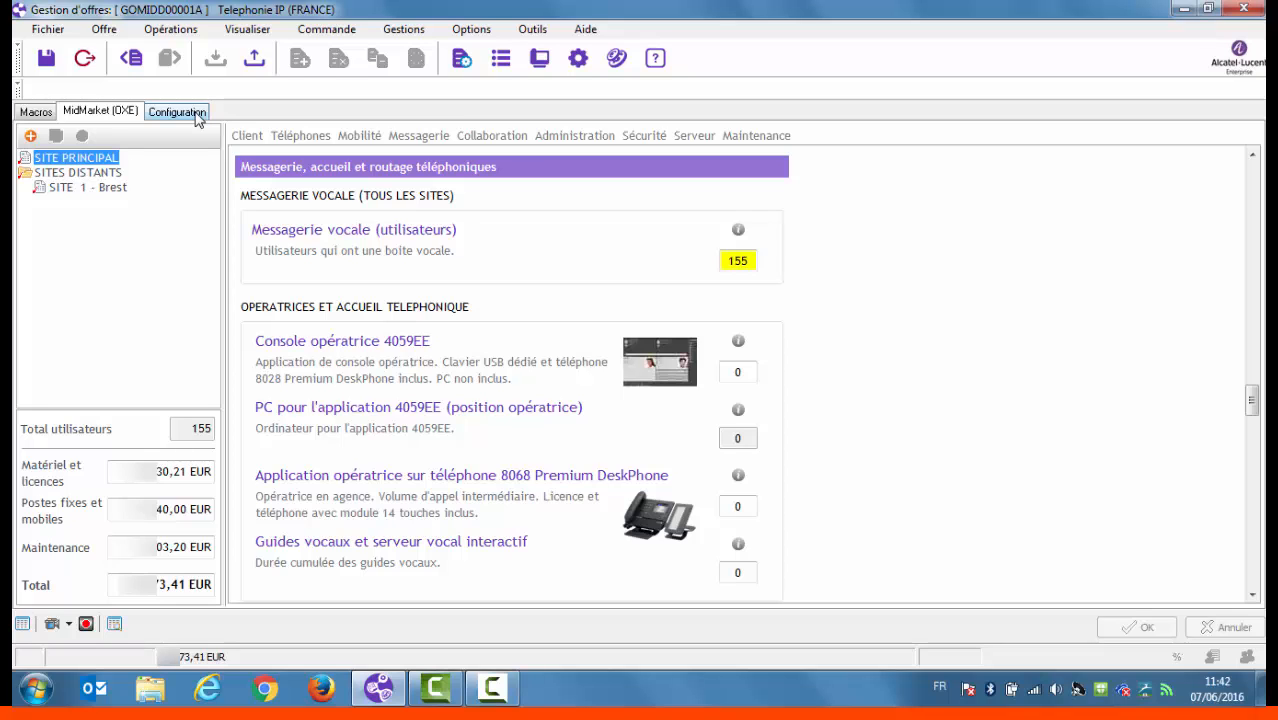
{"action": "left_click", "coordinate": [178, 112]}
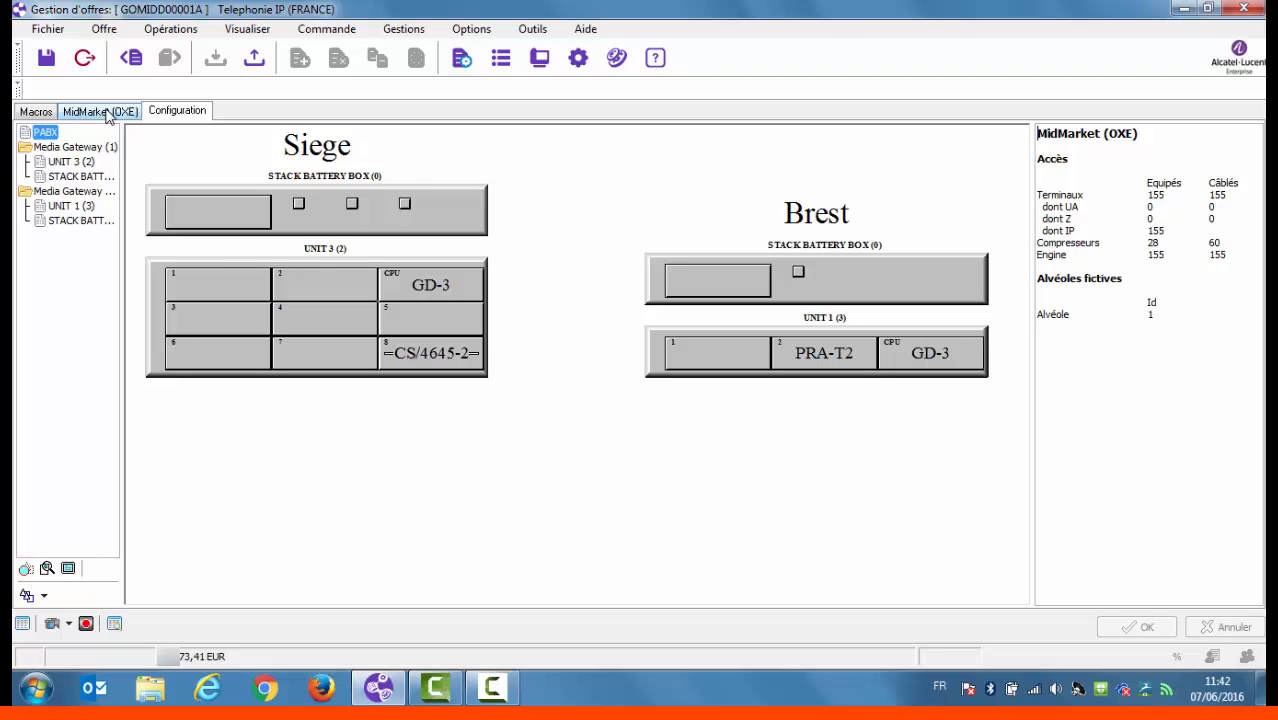
{"action": "left_click", "coordinate": [107, 113]}
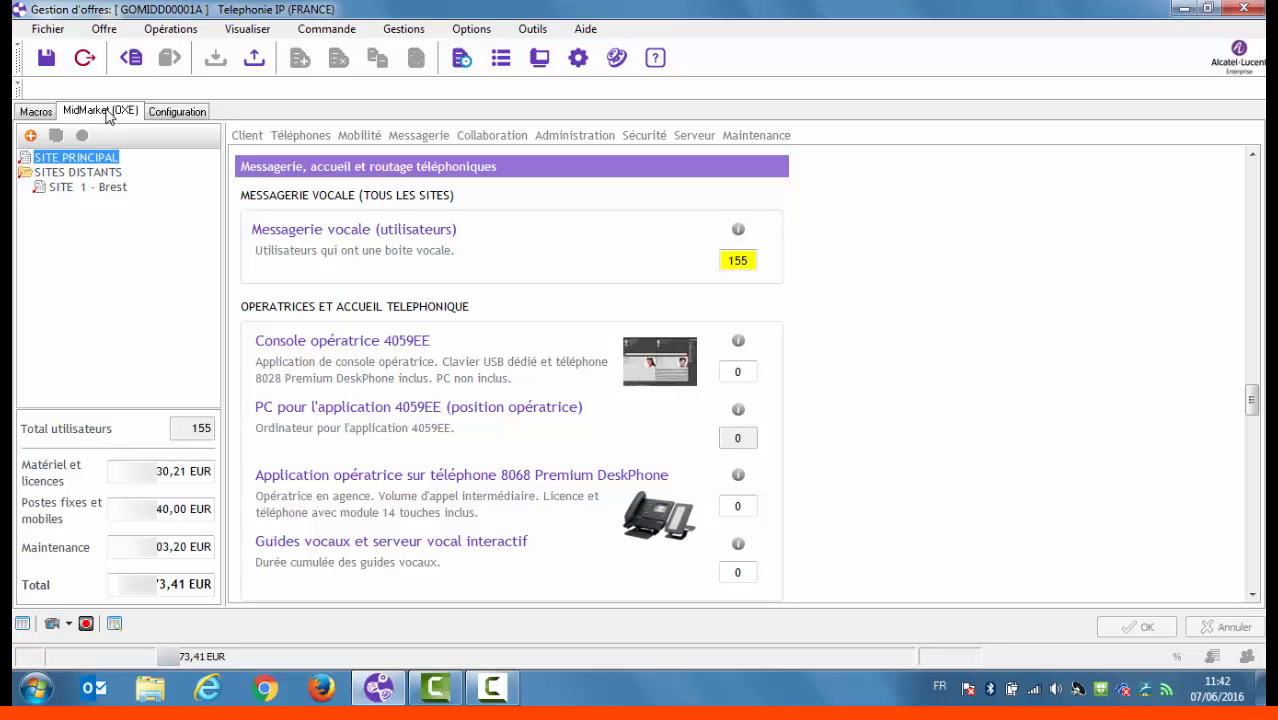
{"action": "left_click", "coordinate": [503, 62]}
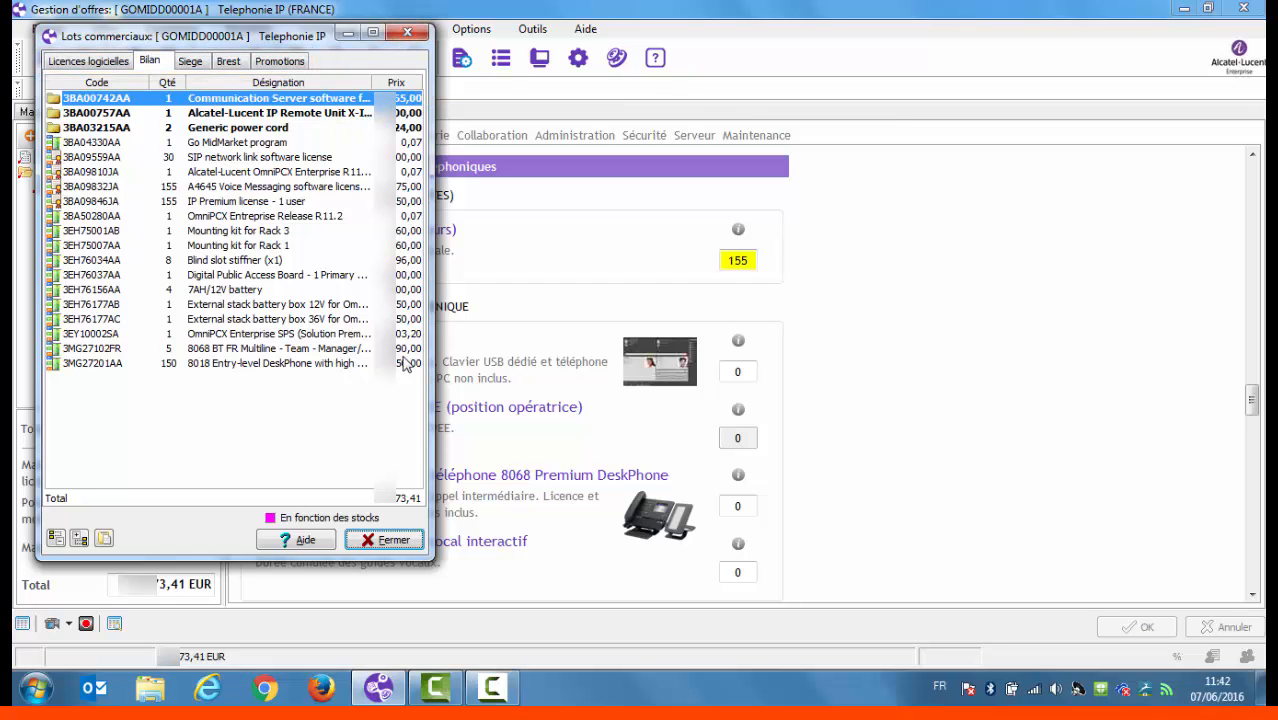
{"action": "left_click", "coordinate": [402, 539]}
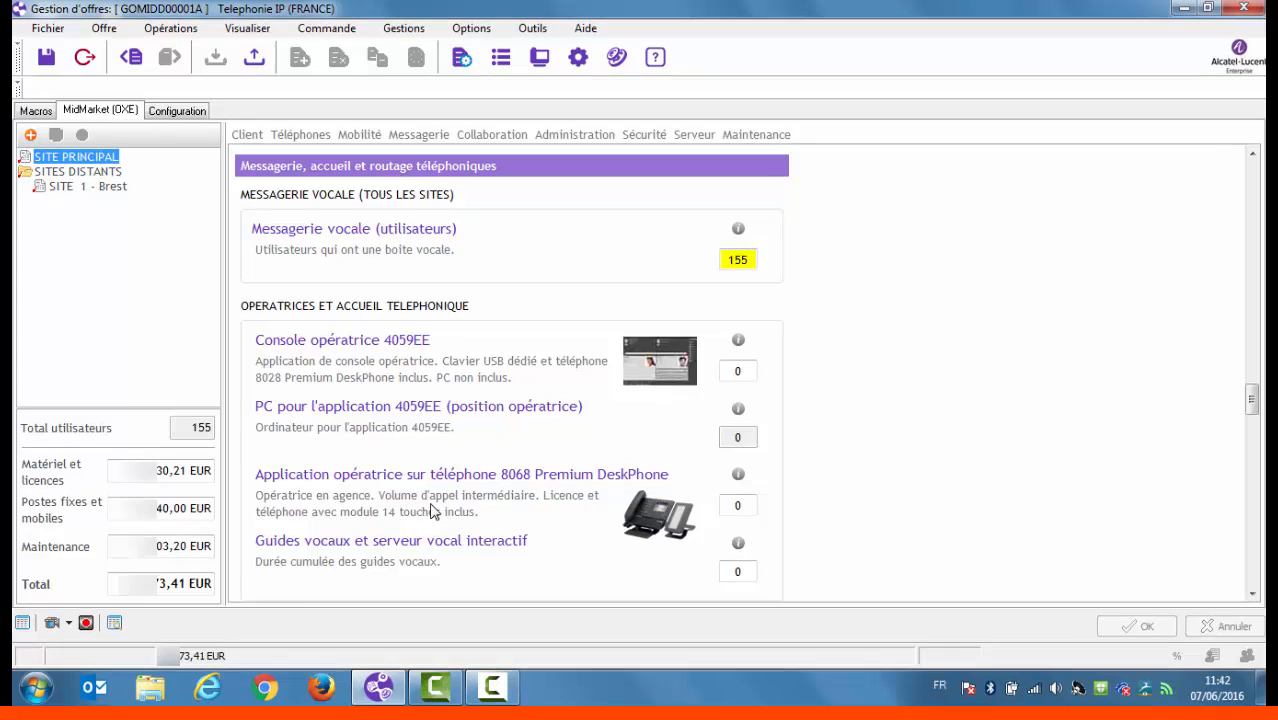
- Validate the quote's pricing, export it by WPL categories to the Excel file DD00001A.XLS and view the export
{"action": "left_click", "coordinate": [616, 58]}
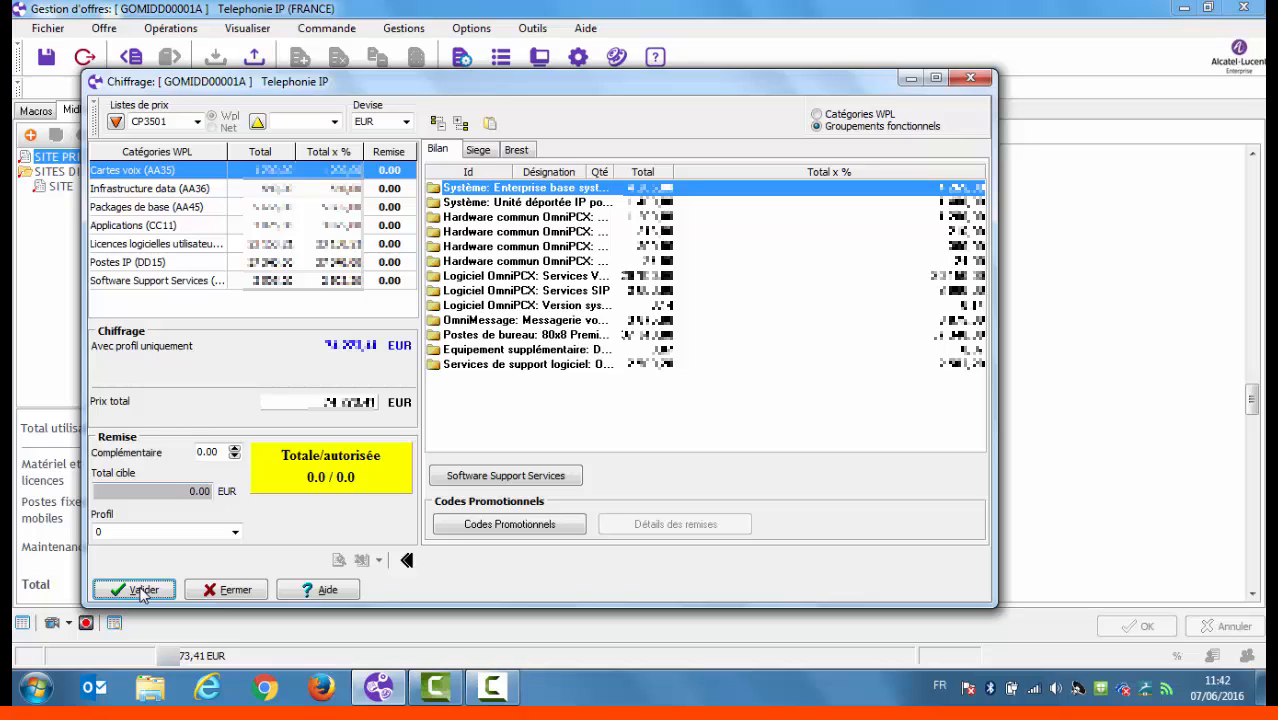
{"action": "left_click", "coordinate": [142, 590]}
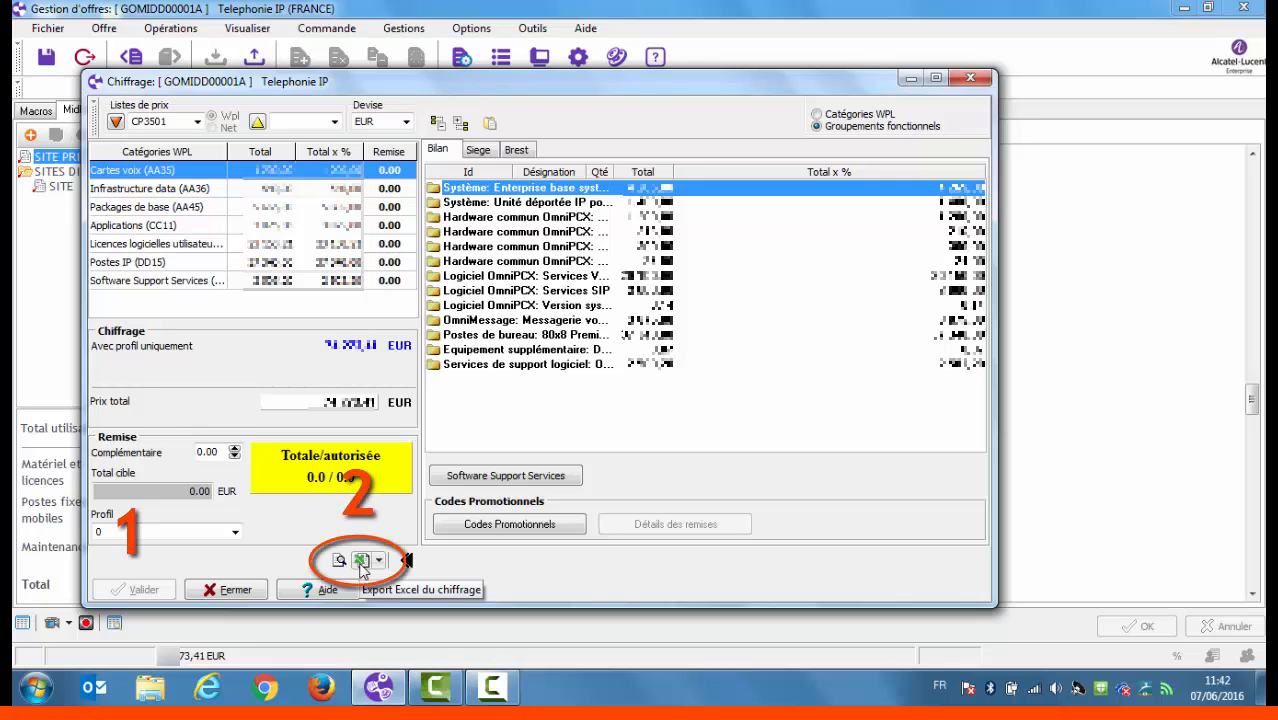
{"action": "left_click", "coordinate": [361, 562]}
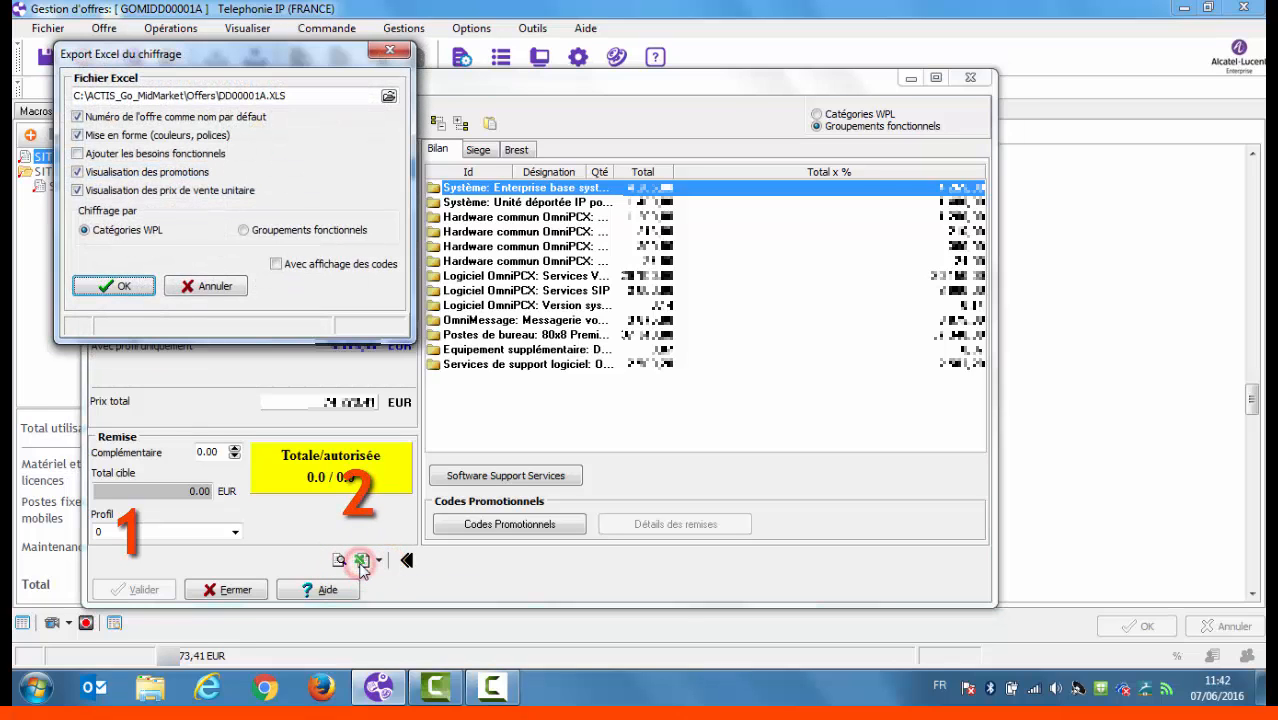
{"action": "left_click", "coordinate": [114, 286]}
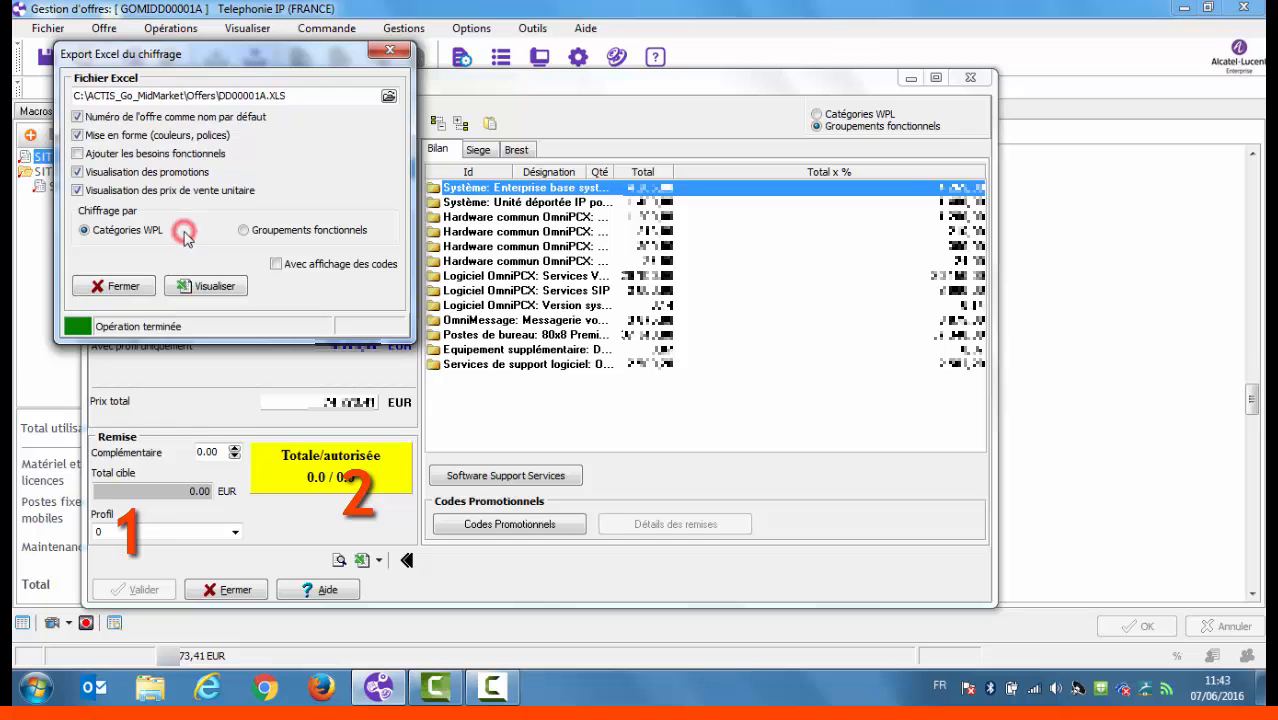
{"action": "left_click", "coordinate": [207, 287]}
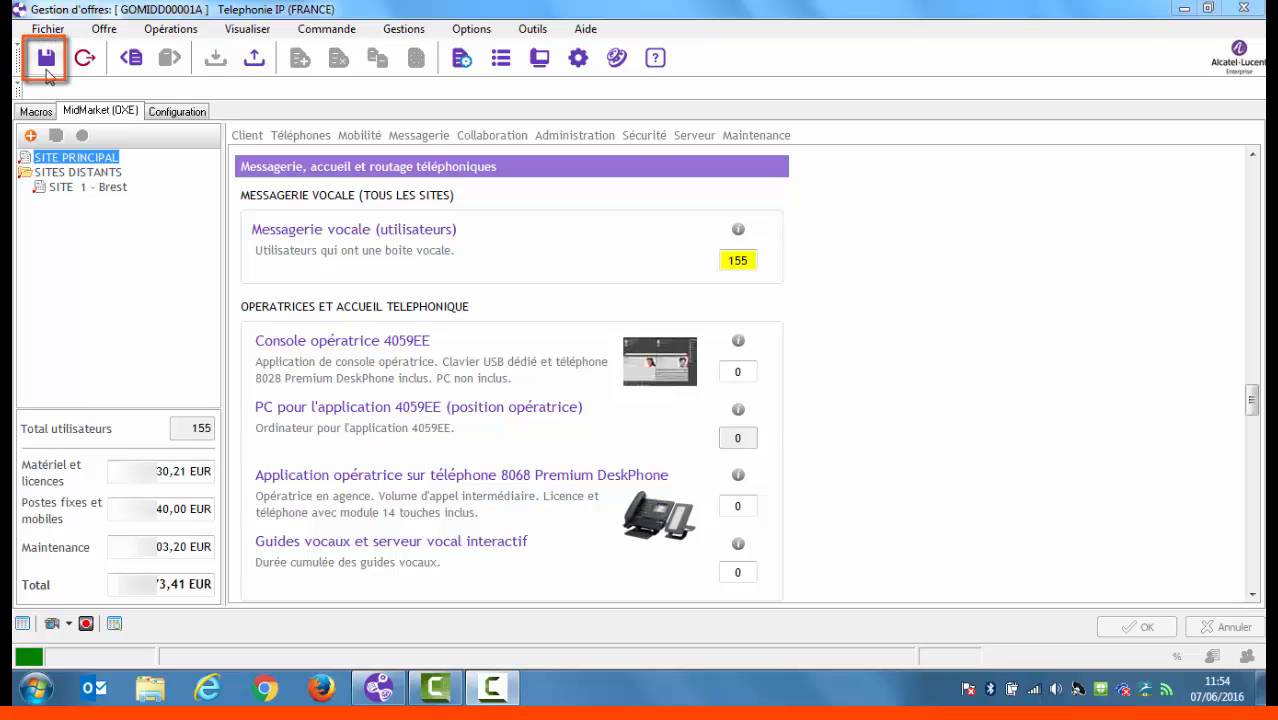
- Save the Telephonie IP offer and close it to return to the list of offers
{"action": "left_click", "coordinate": [46, 60]}
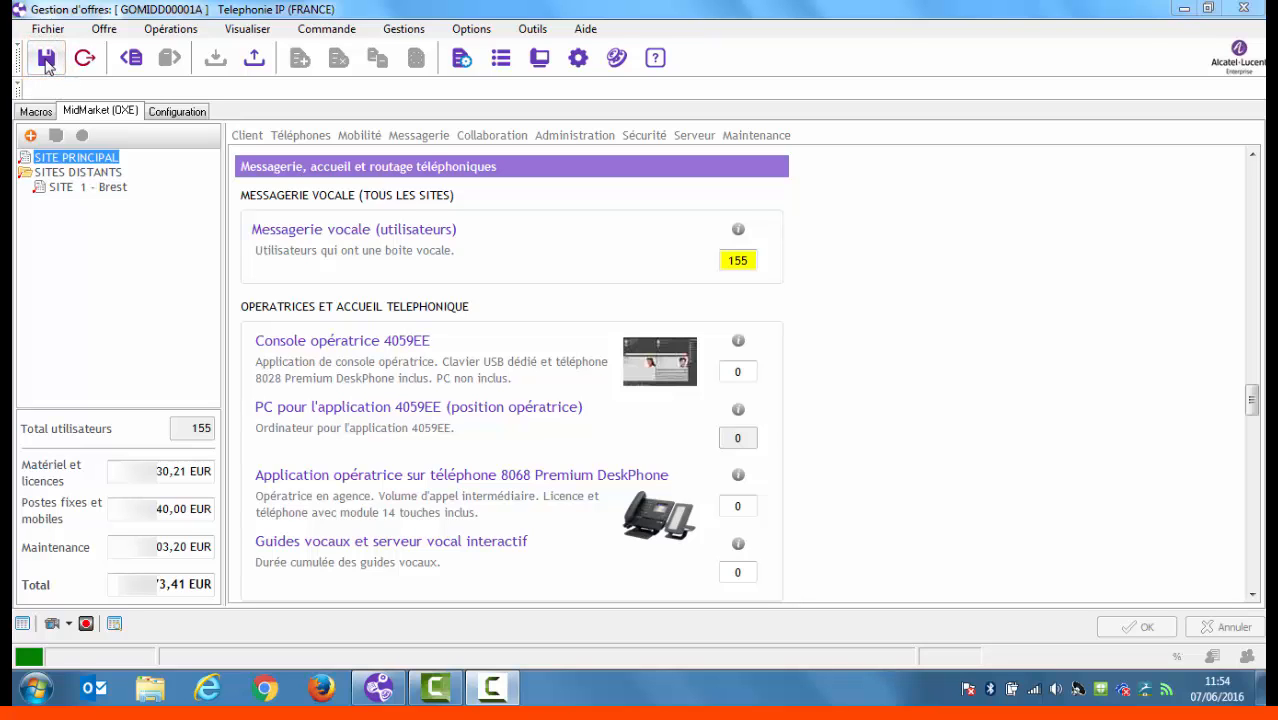
{"action": "left_click", "coordinate": [131, 60]}
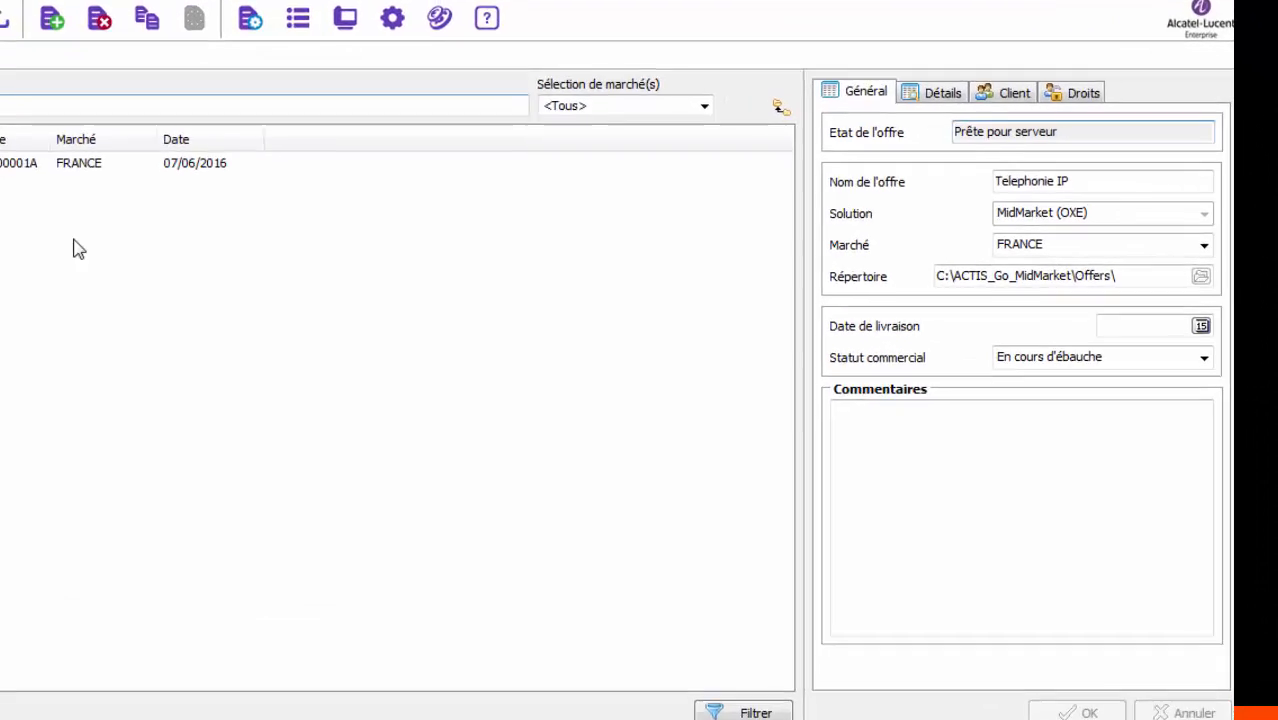
- Set the offer's commercial status to Proposition base édition and add the comment "06/06/2016 envoyée au client"
{"action": "left_click", "coordinate": [1007, 393]}
{"action": "left_click", "coordinate": [1020, 445]}
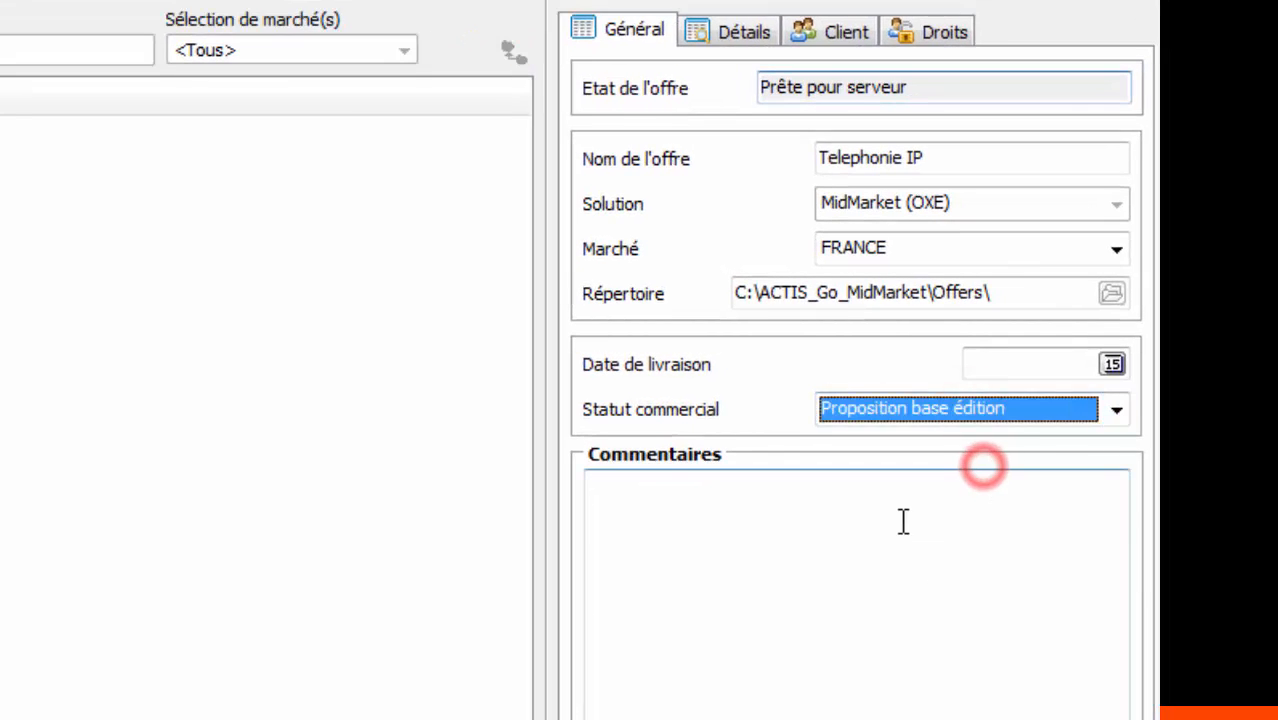
{"action": "left_click", "coordinate": [944, 495]}
{"action": "type", "text": "06/06/2016 env"}
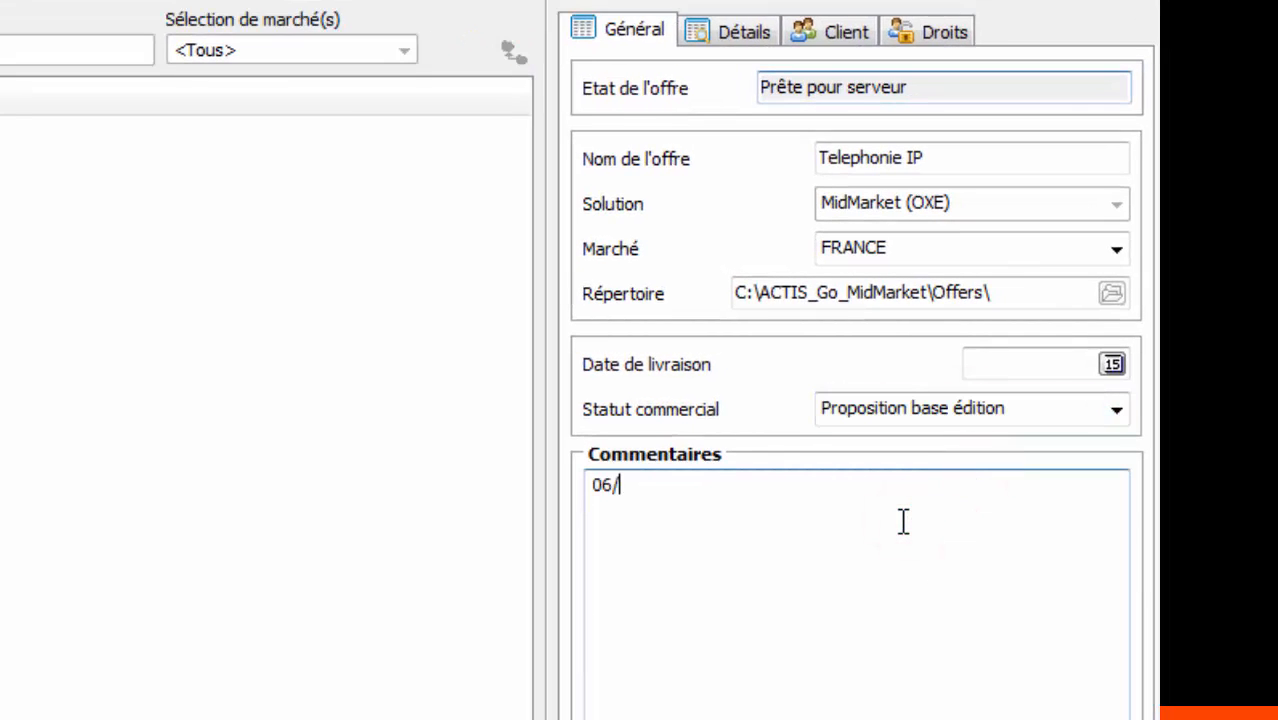
{"action": "type", "text": "oyée au client"}
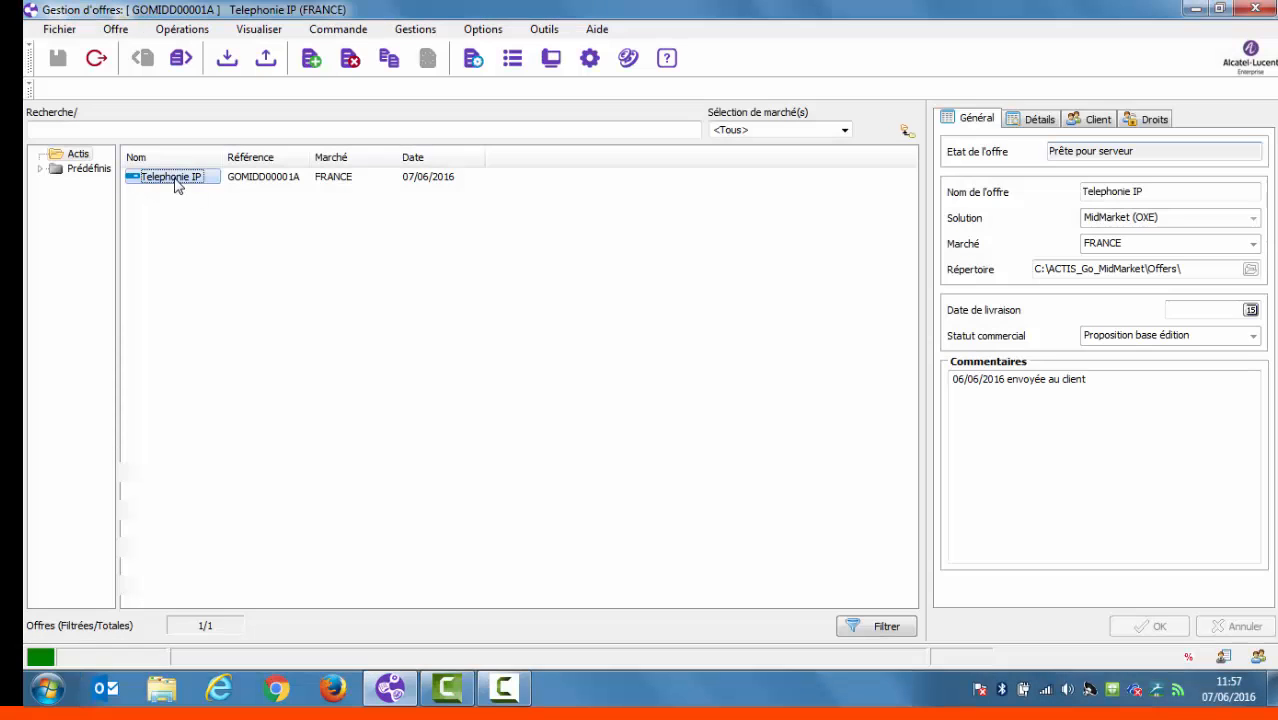
- Set the Telephonie IP offer's commercial status to Acceptée and add the comment line "10/06/2016 Acceptée par client"
{"action": "left_click", "coordinate": [175, 186]}
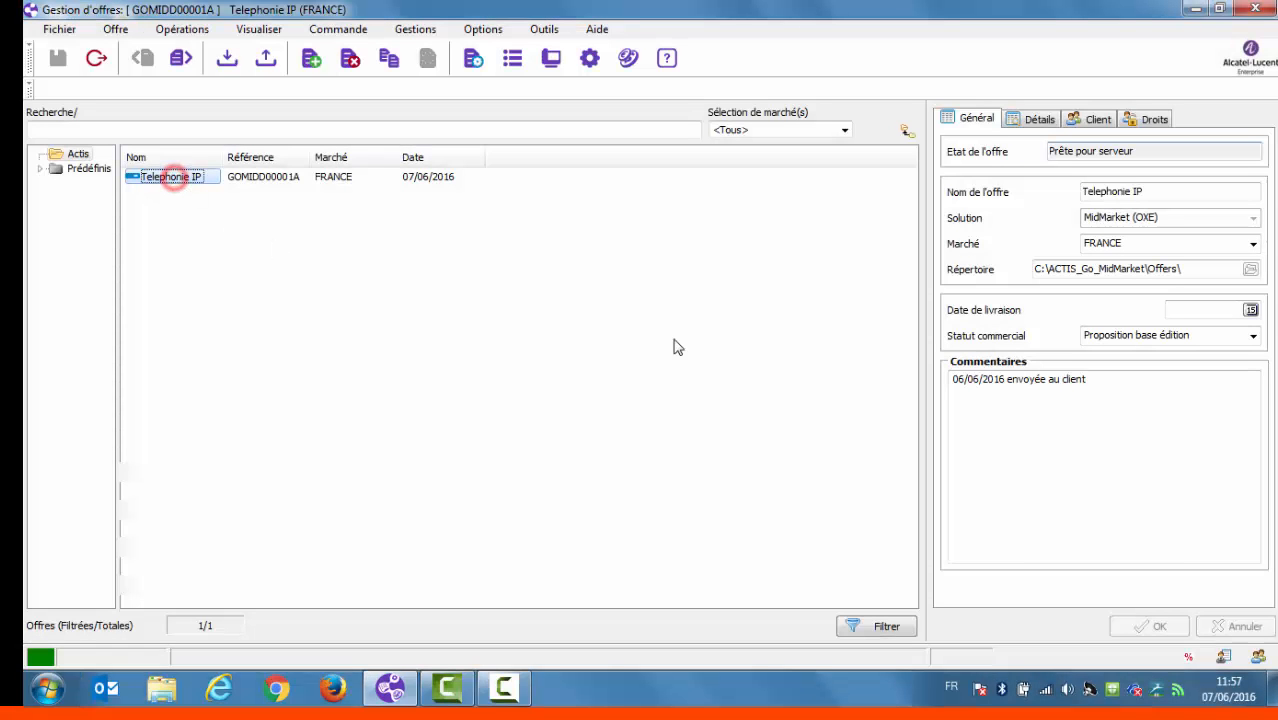
{"action": "left_click", "coordinate": [1253, 336]}
{"action": "left_click", "coordinate": [1105, 410]}
{"action": "left_click", "coordinate": [1137, 415]}
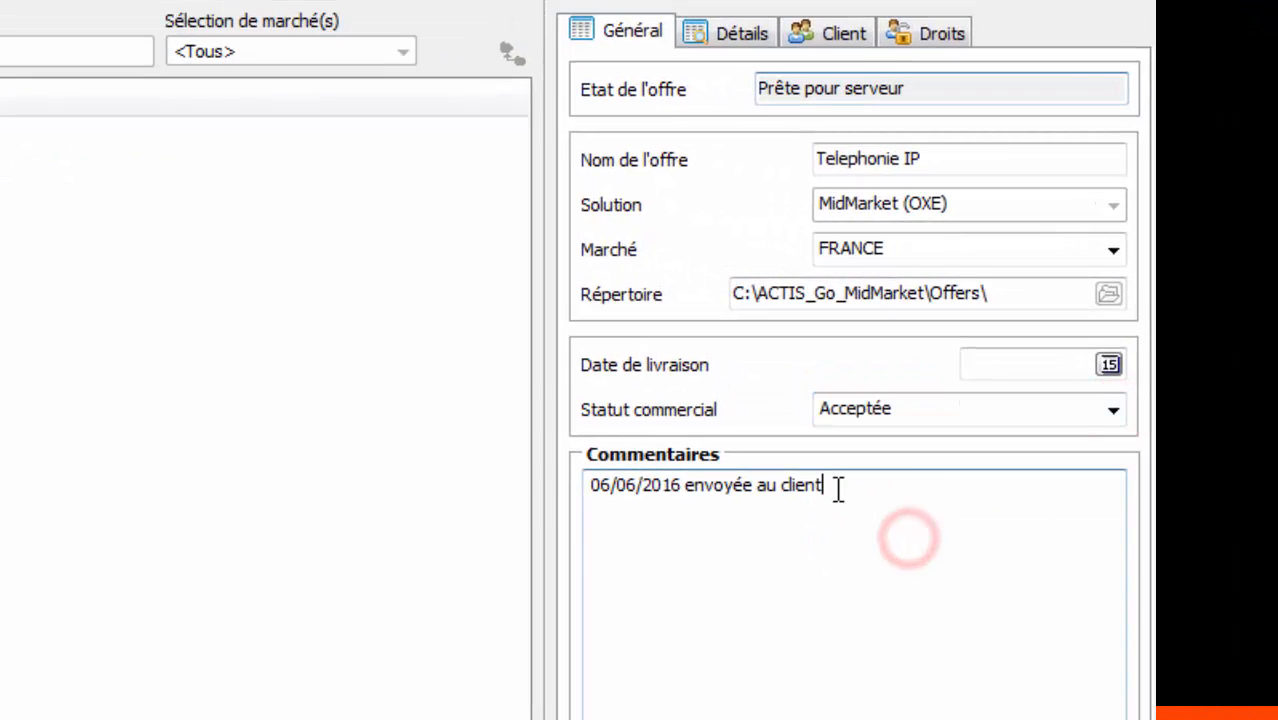
{"action": "key", "text": "Return"}
{"action": "type", "text": "10/06/2016 "}
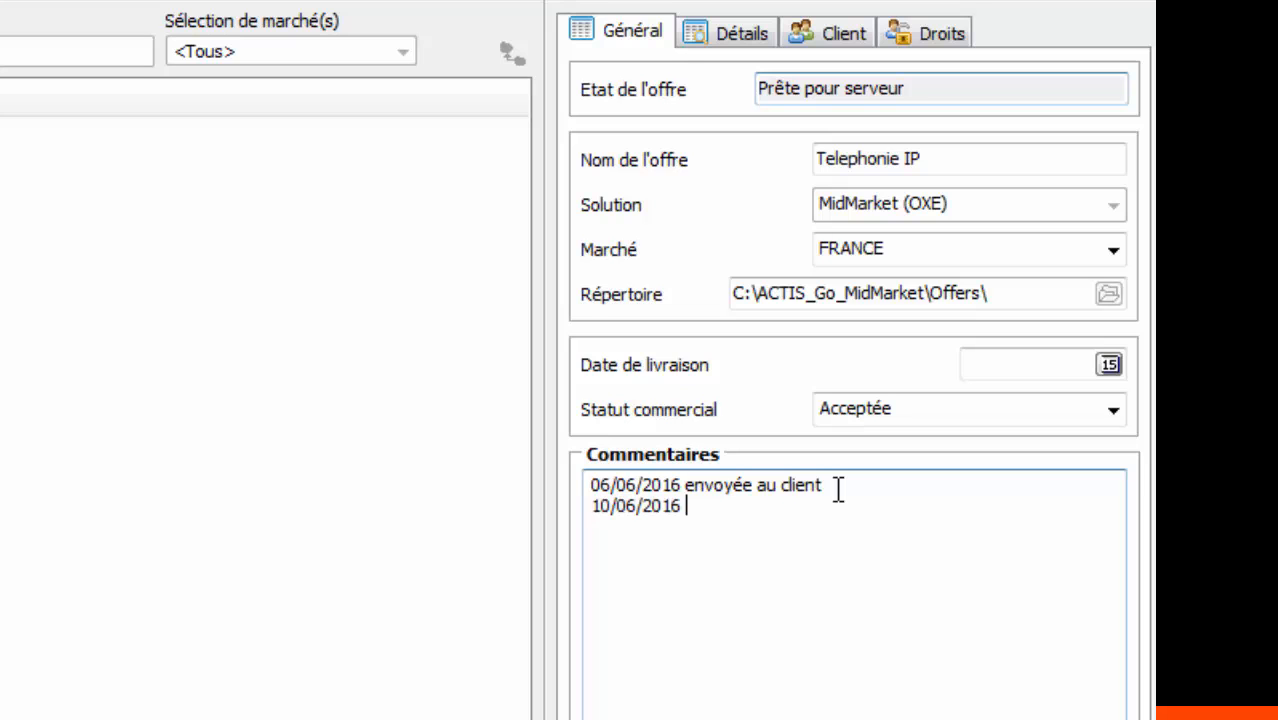
{"action": "type", "text": "Acceptée par client"}
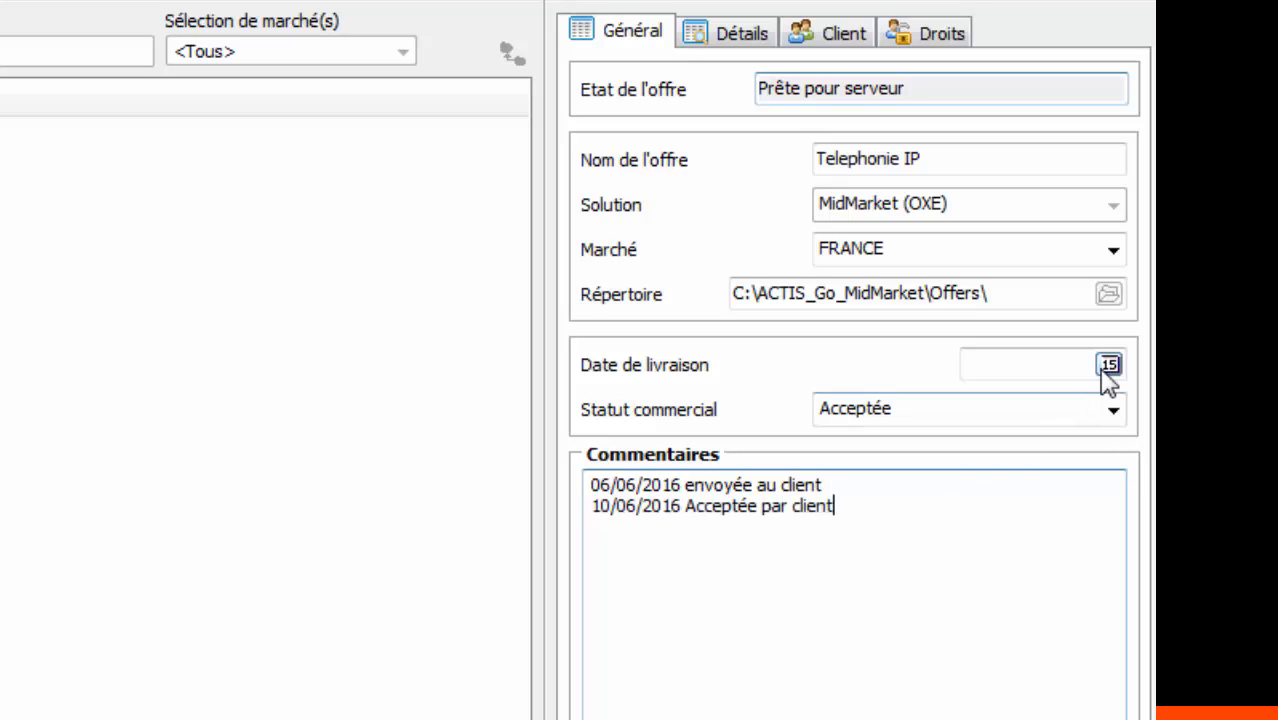
- Set the offer's delivery date to 01/09/2016 and save the offer
{"action": "left_click", "coordinate": [1109, 365]}
{"action": "left_click", "coordinate": [1093, 394]}
{"action": "left_click", "coordinate": [1093, 394]}
{"action": "left_click", "coordinate": [970, 443]}
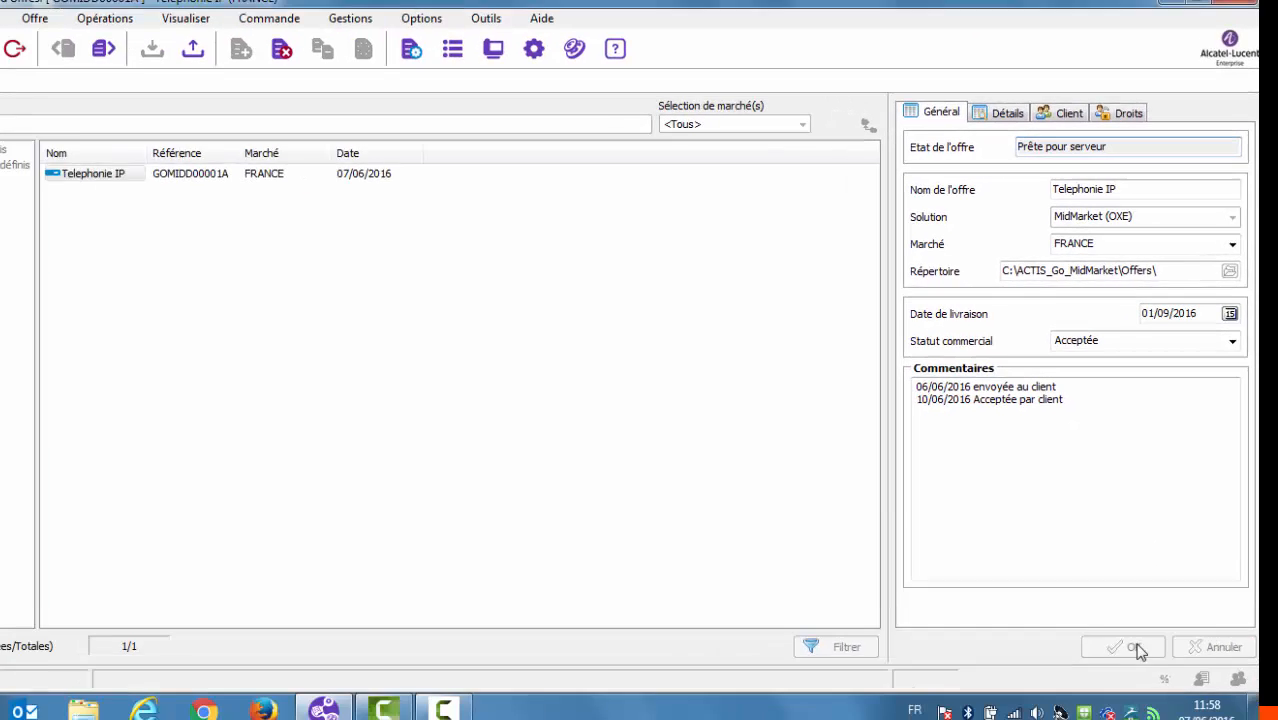
{"action": "left_click", "coordinate": [46, 57]}
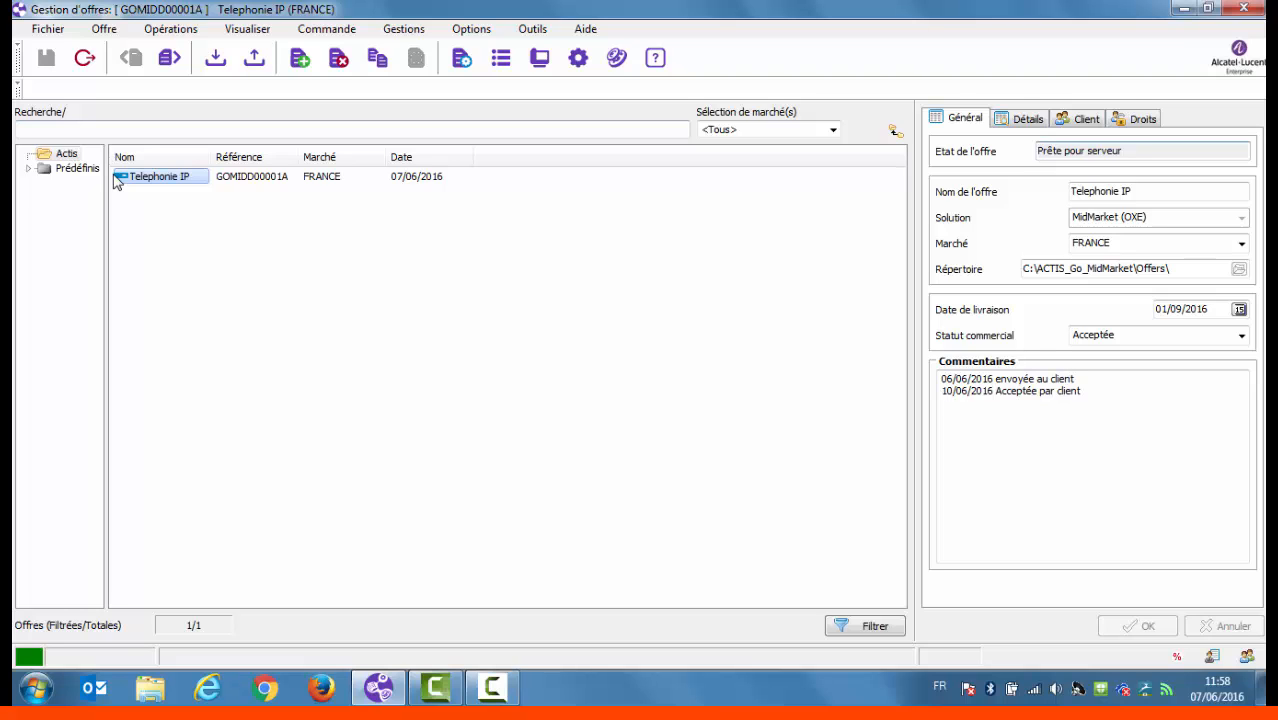
- Export the Telephonie IP offer in Actis format to the Offers folder, leaving the end-customer information form blank
{"action": "right_click", "coordinate": [120, 179]}
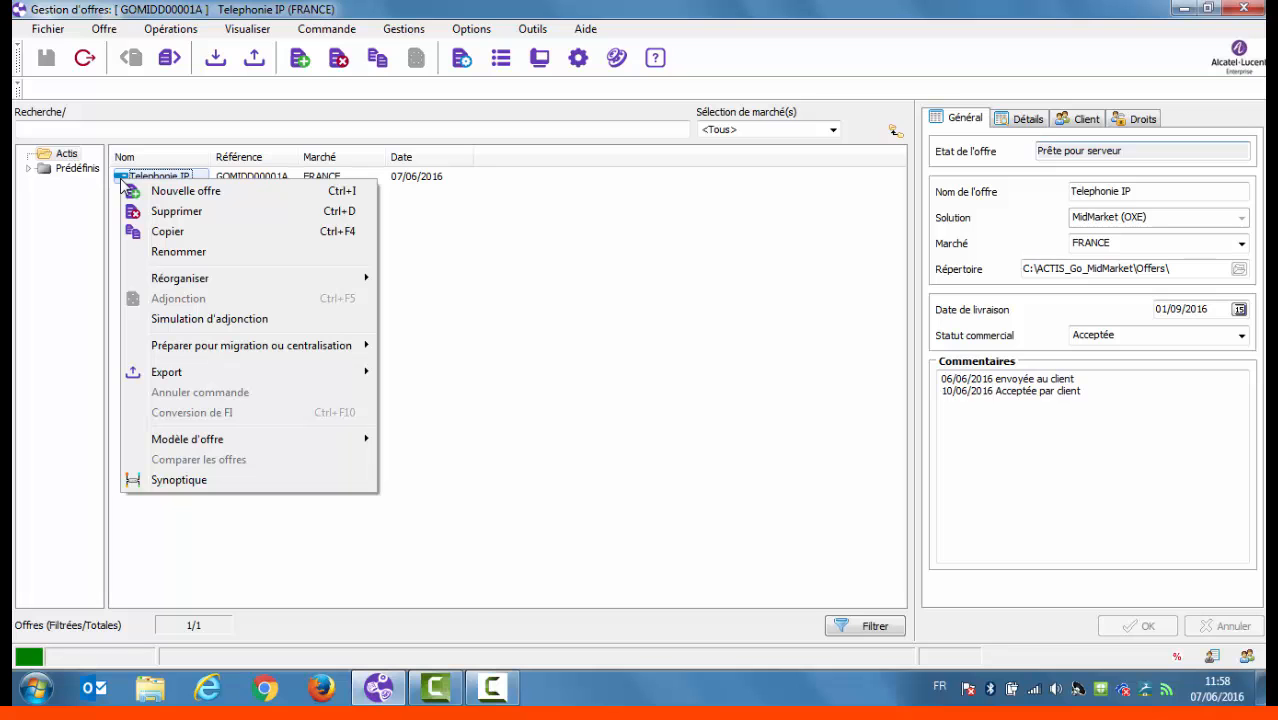
{"action": "mouse_move", "coordinate": [272, 373]}
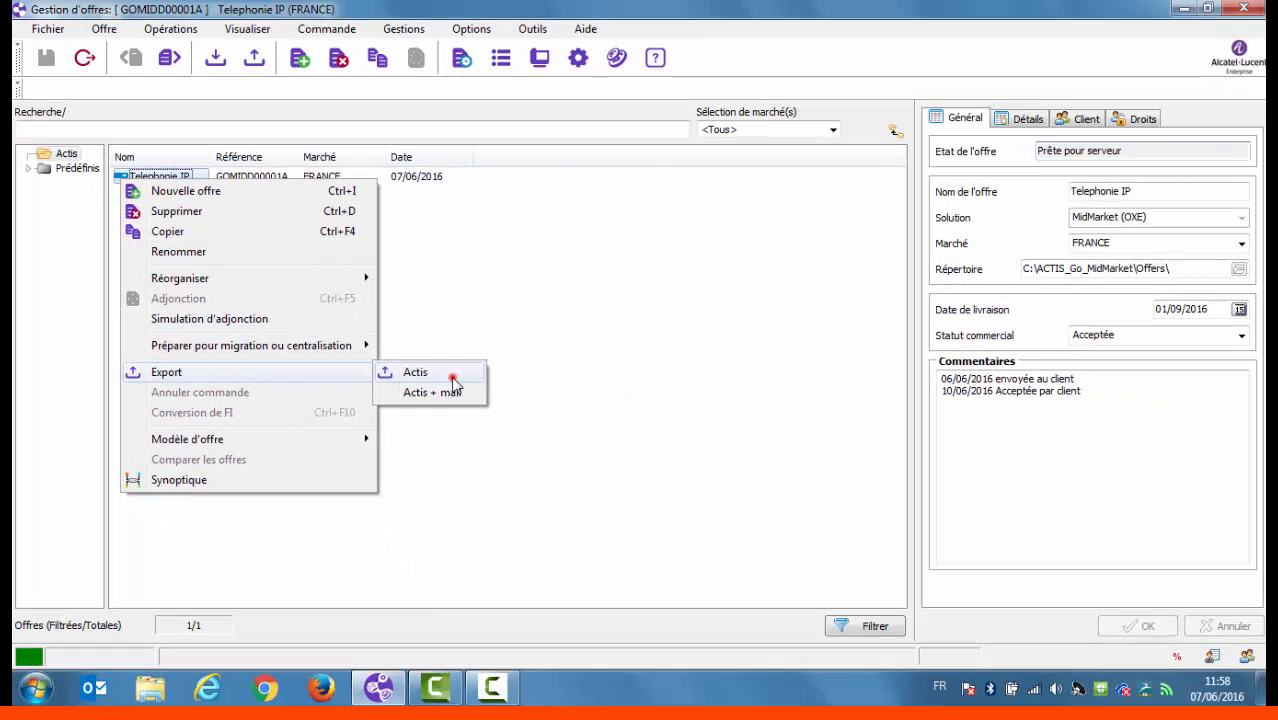
{"action": "left_click", "coordinate": [452, 378]}
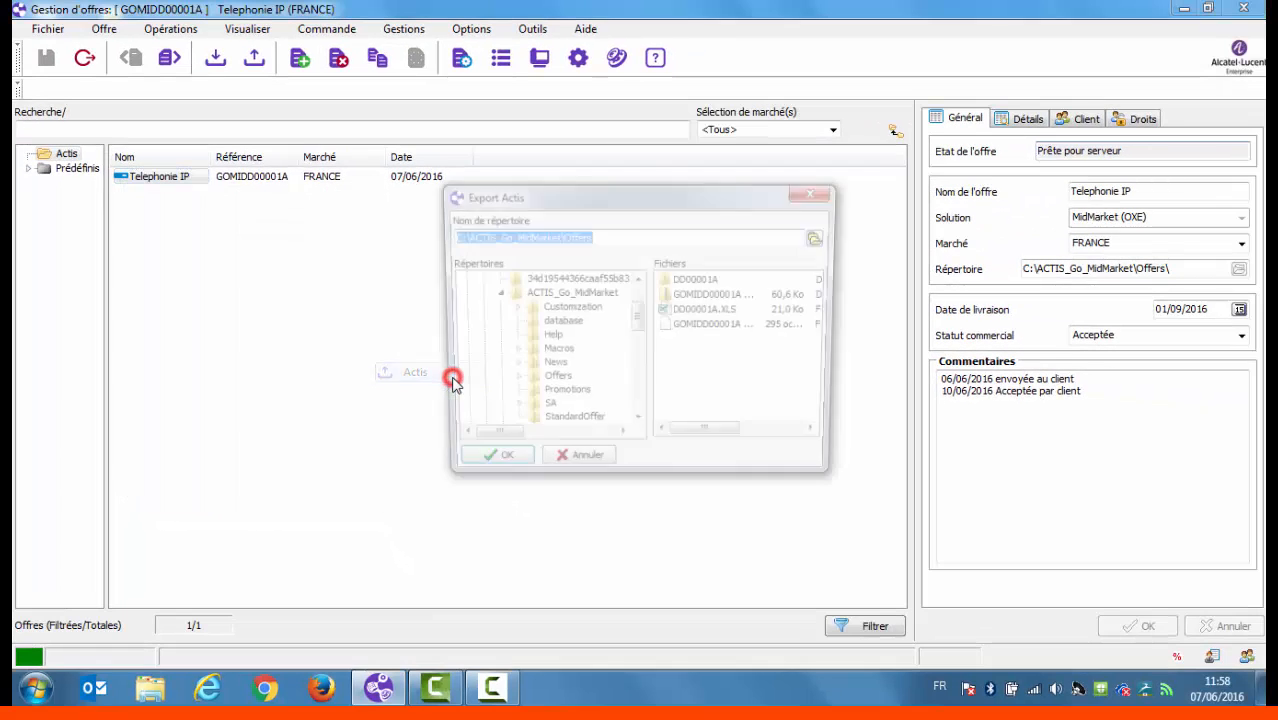
{"action": "left_click", "coordinate": [489, 470]}
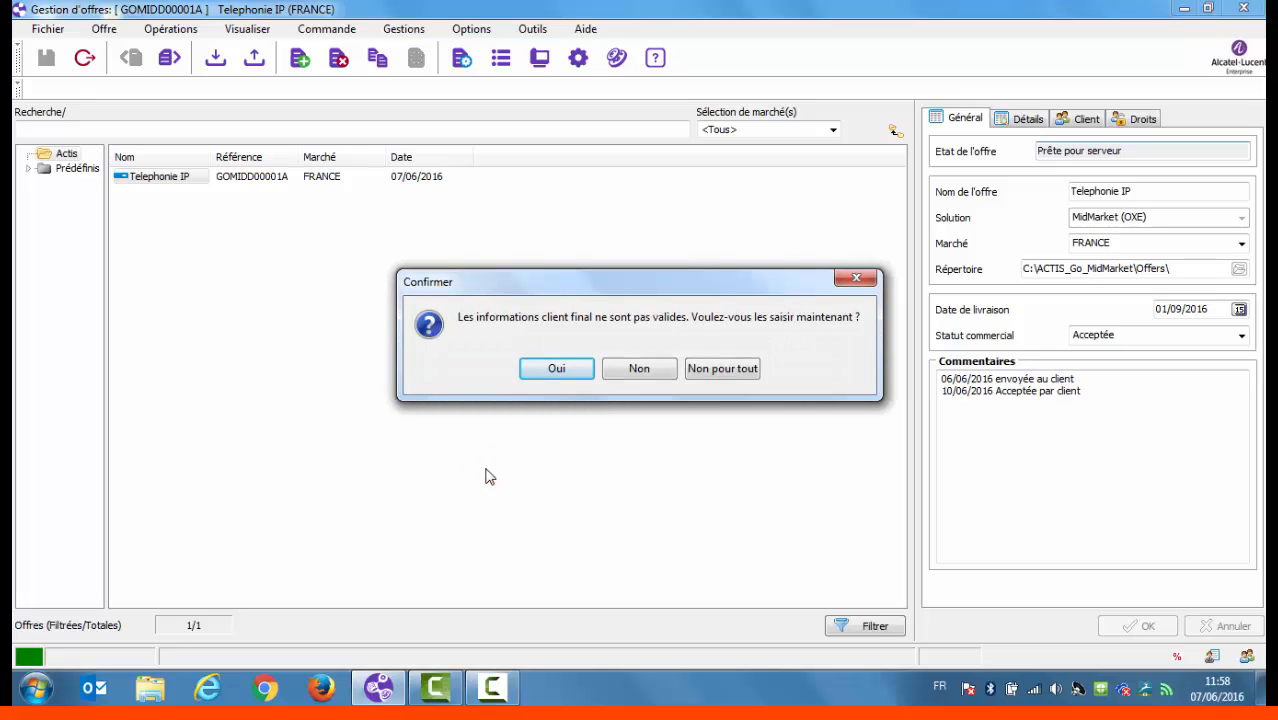
{"action": "left_click", "coordinate": [550, 372]}
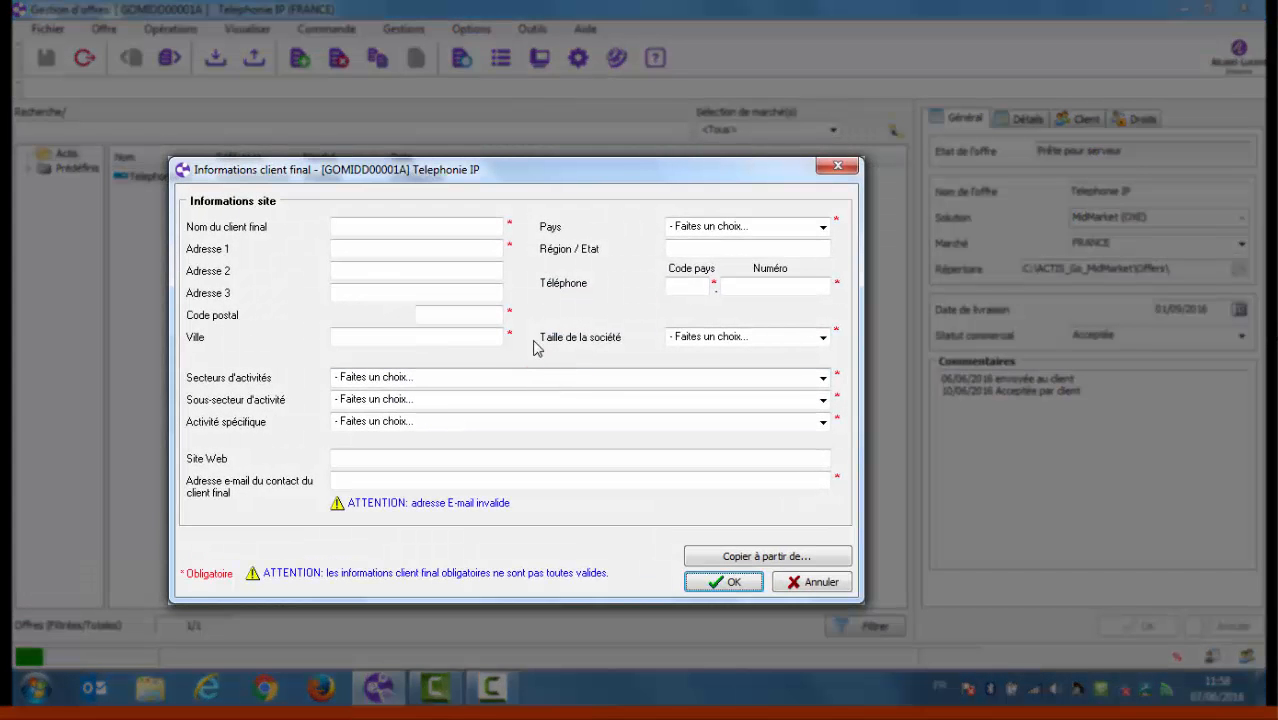
{"action": "left_click", "coordinate": [489, 228]}
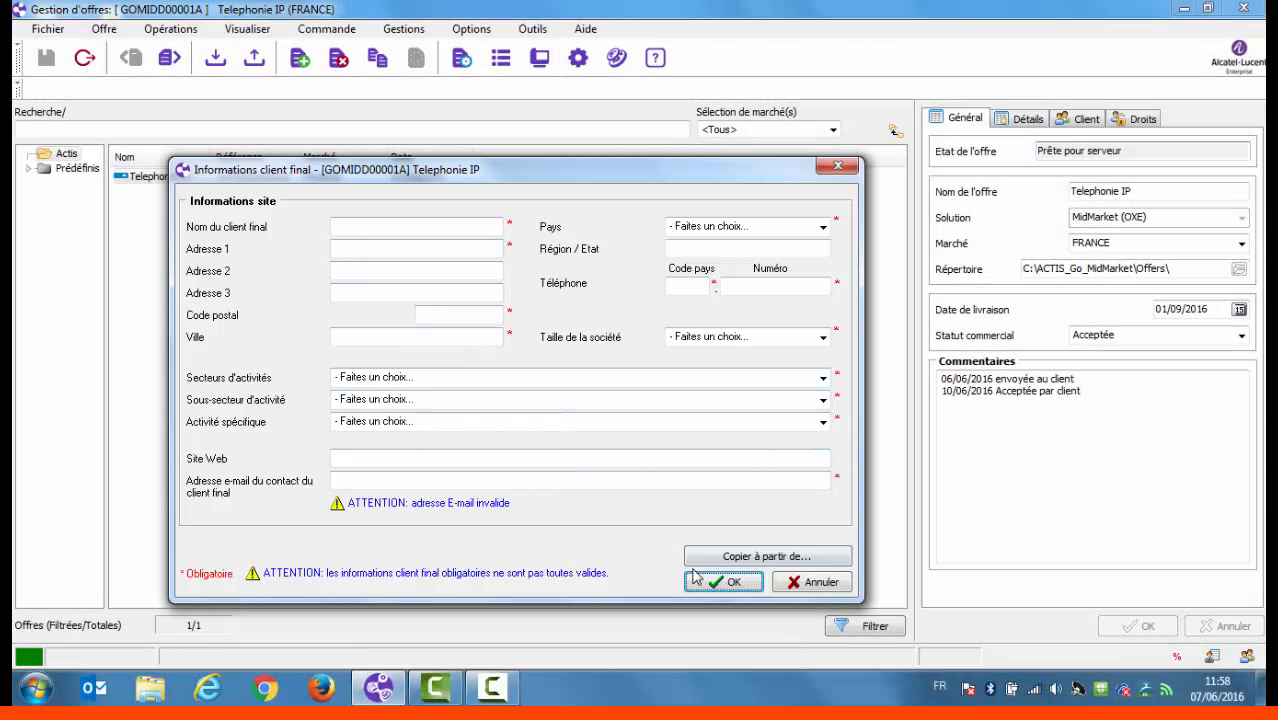
{"action": "left_click", "coordinate": [697, 578]}
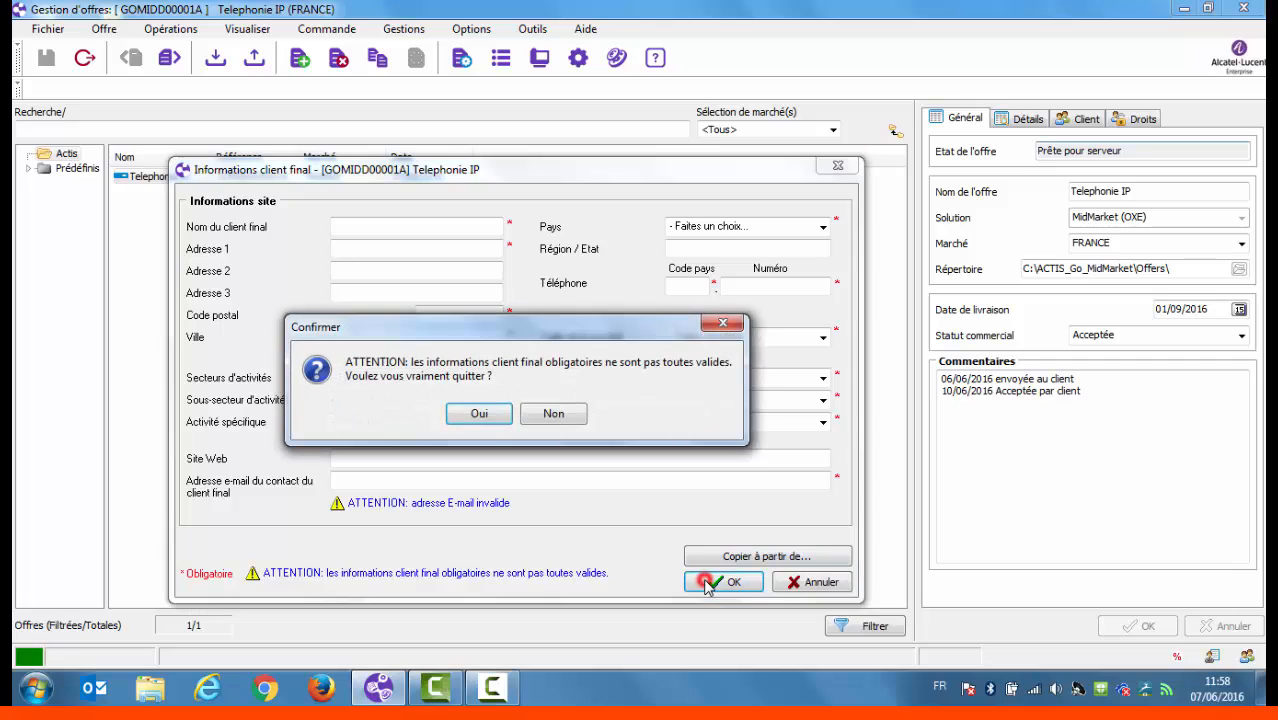
{"action": "left_click", "coordinate": [480, 414]}
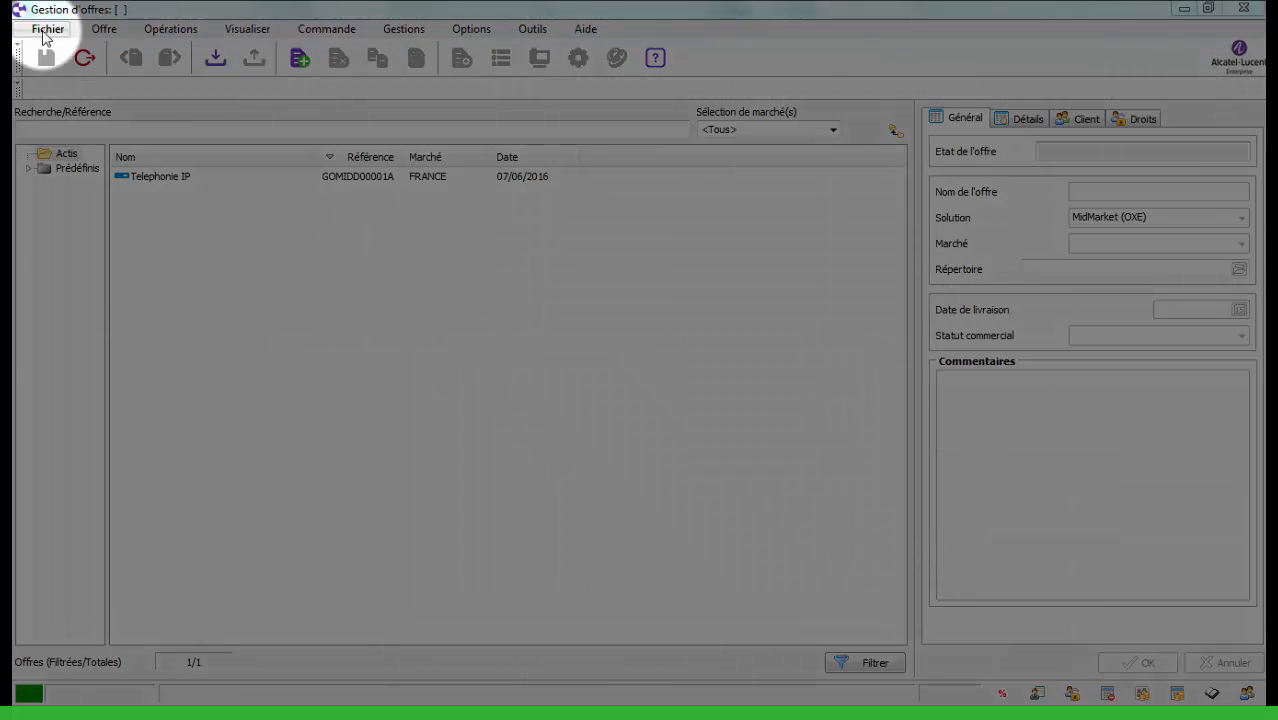
- Import the finished offer GOMIDD00001A.zip from the OFFRE TERMINEES folder, replacing the existing offer
{"action": "left_click", "coordinate": [44, 32]}
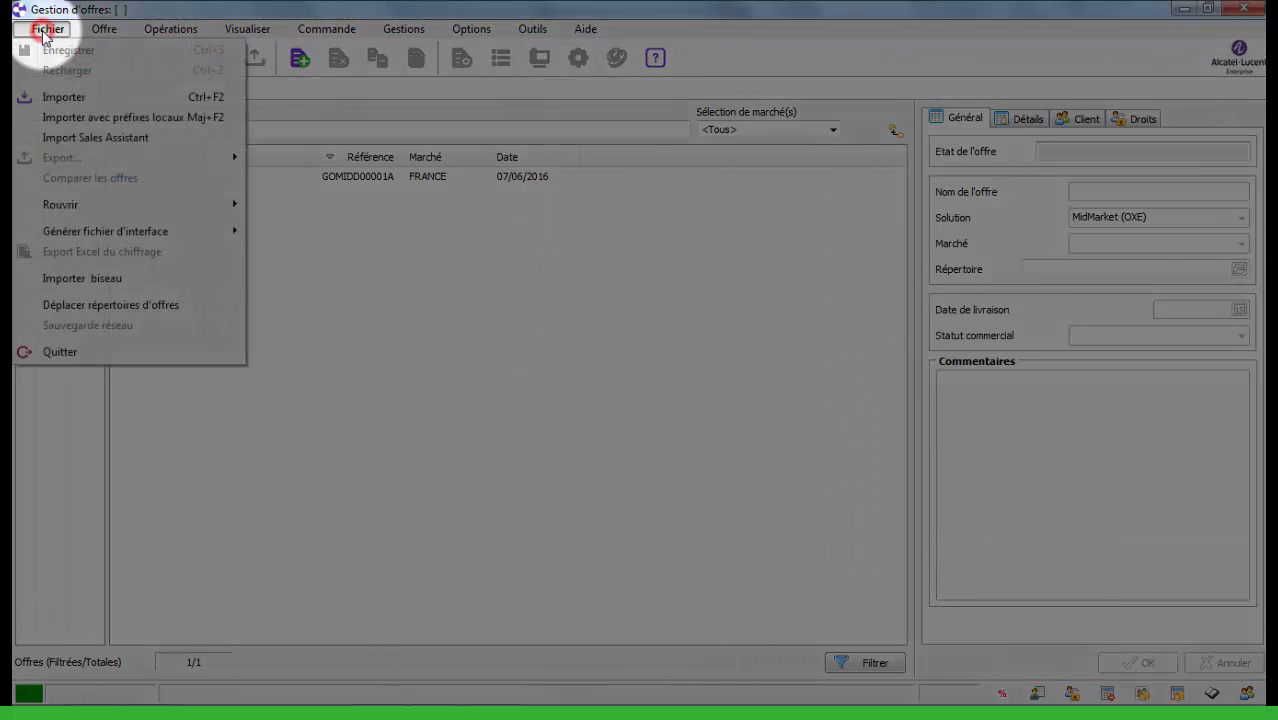
{"action": "left_click", "coordinate": [60, 97]}
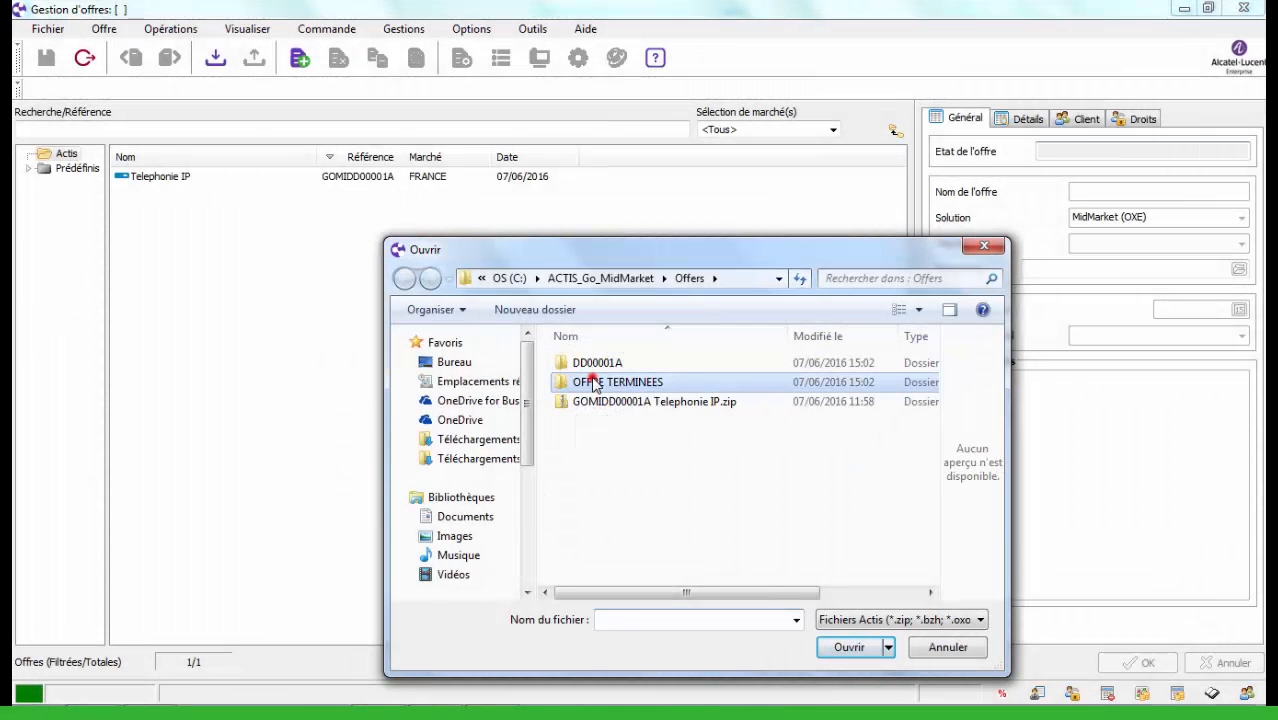
{"action": "double_click", "coordinate": [592, 382]}
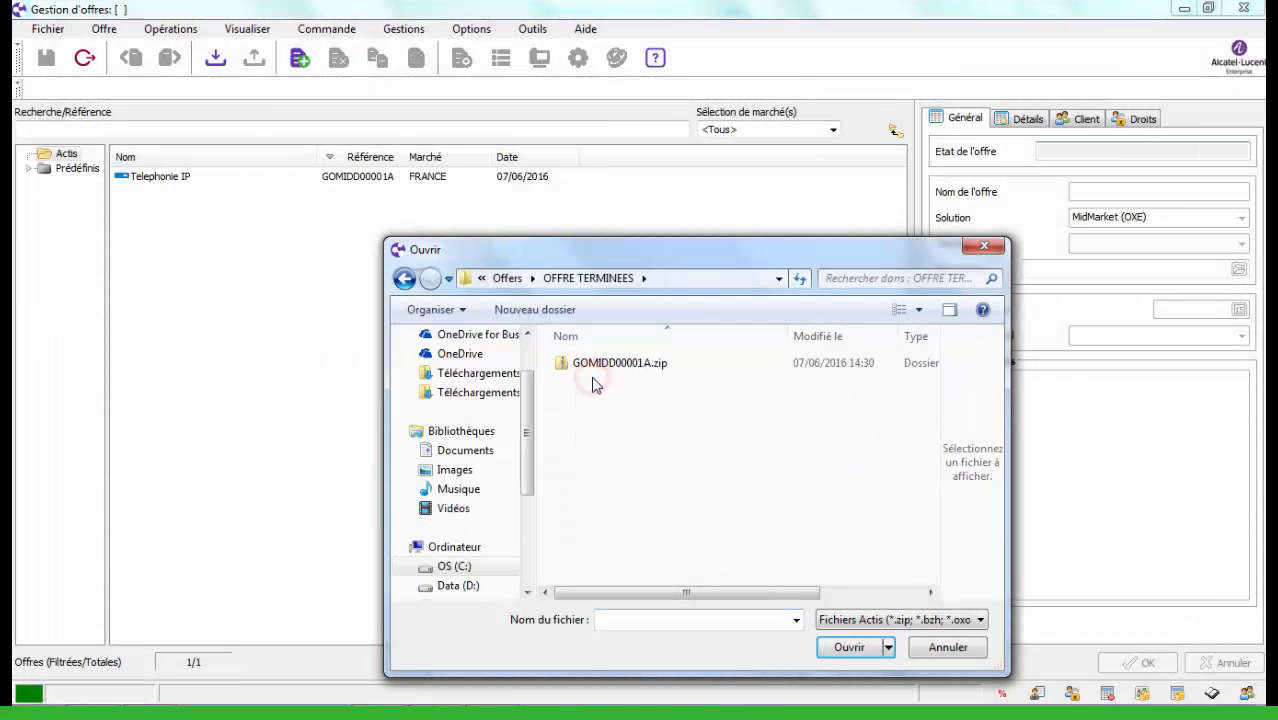
{"action": "left_click", "coordinate": [600, 366]}
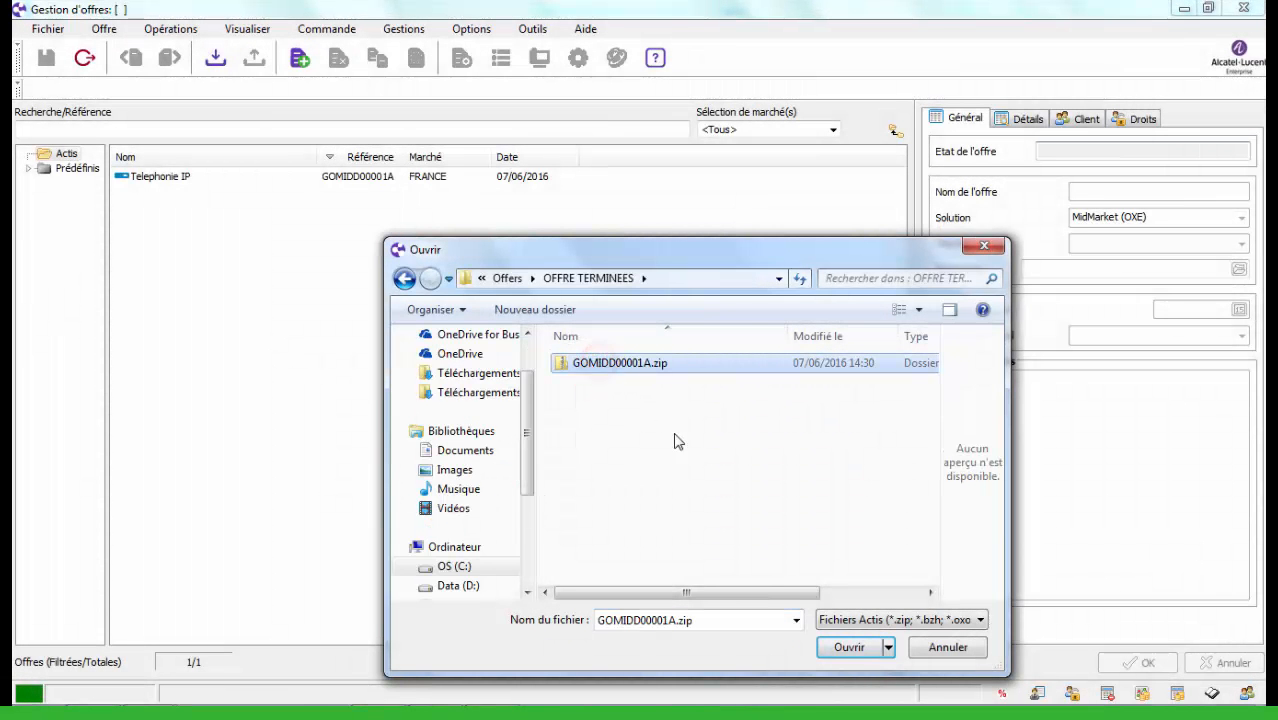
{"action": "left_click", "coordinate": [848, 650]}
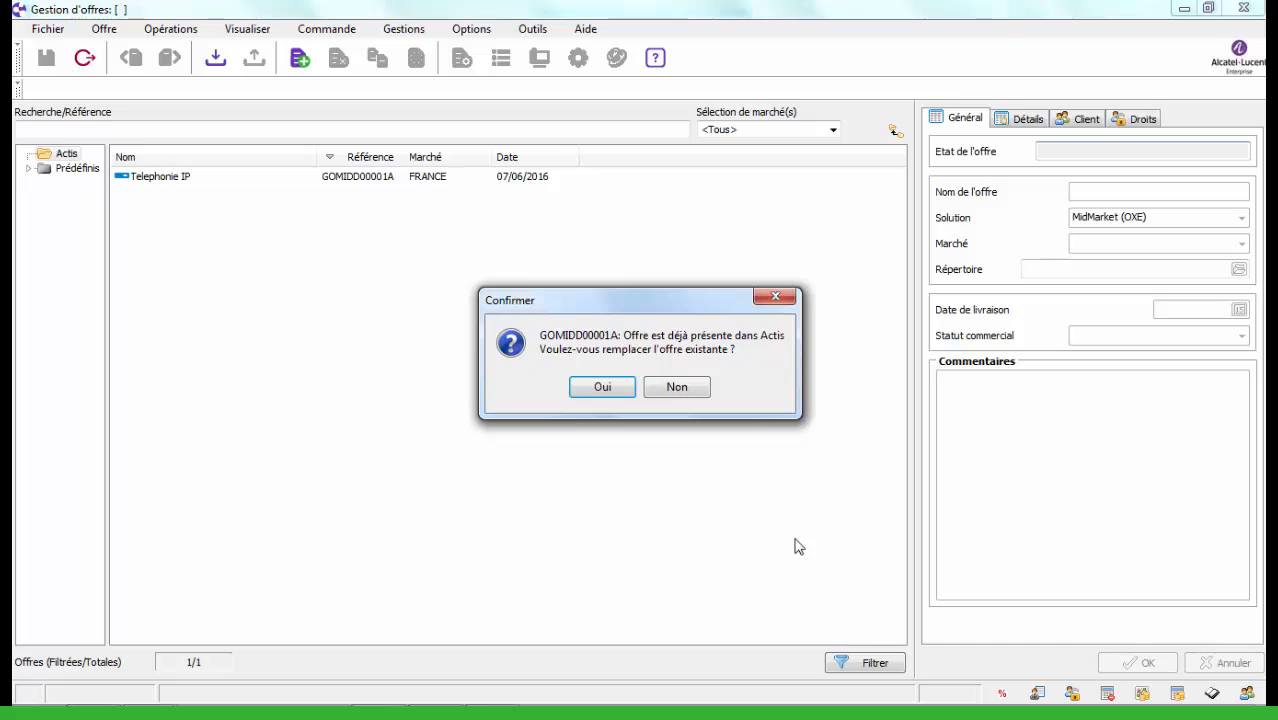
{"action": "left_click", "coordinate": [623, 394]}
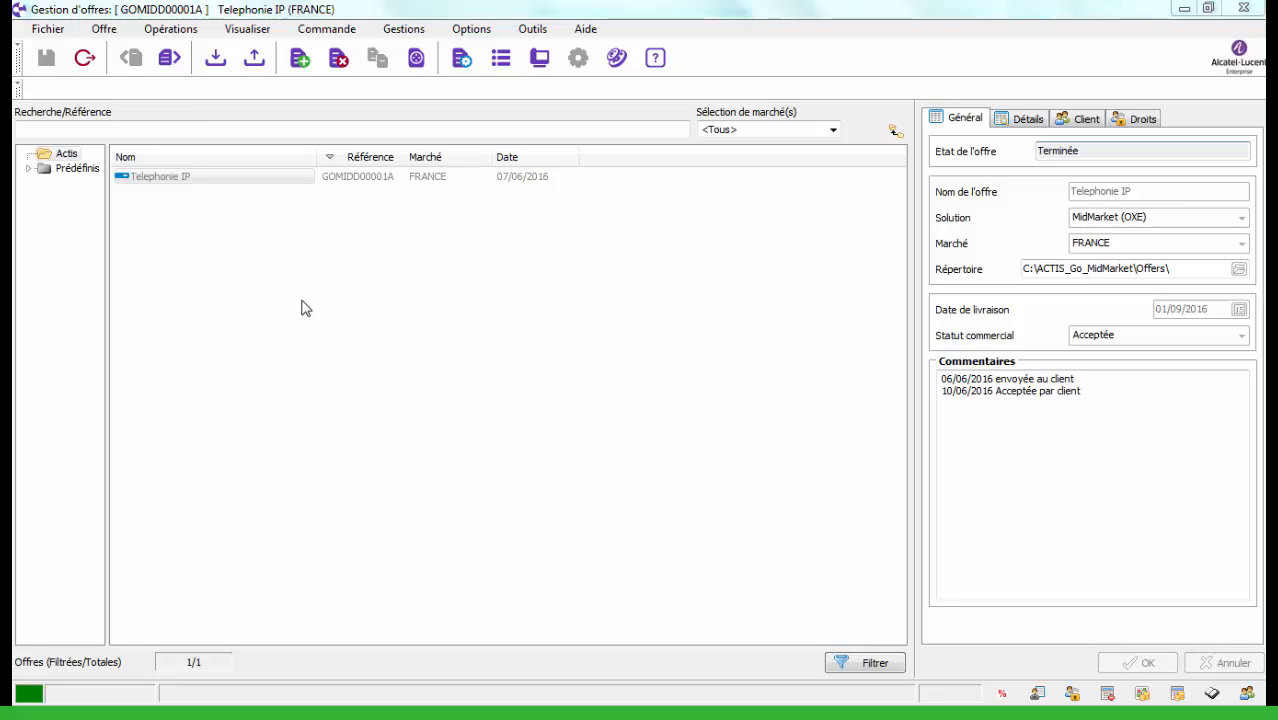
- Create an Adjonction from the finished Telephonie IP offer and open the new offer's configuration
{"action": "left_click", "coordinate": [182, 183]}
{"action": "right_click", "coordinate": [178, 180]}
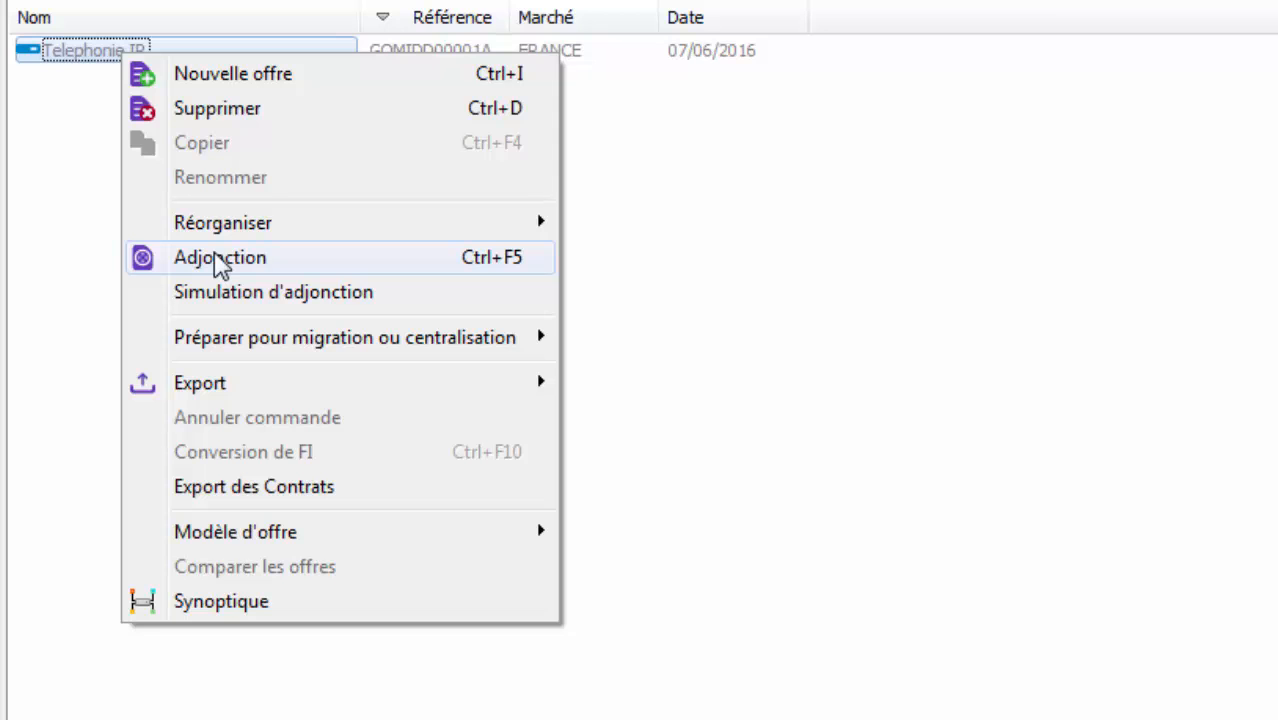
{"action": "left_click", "coordinate": [215, 258]}
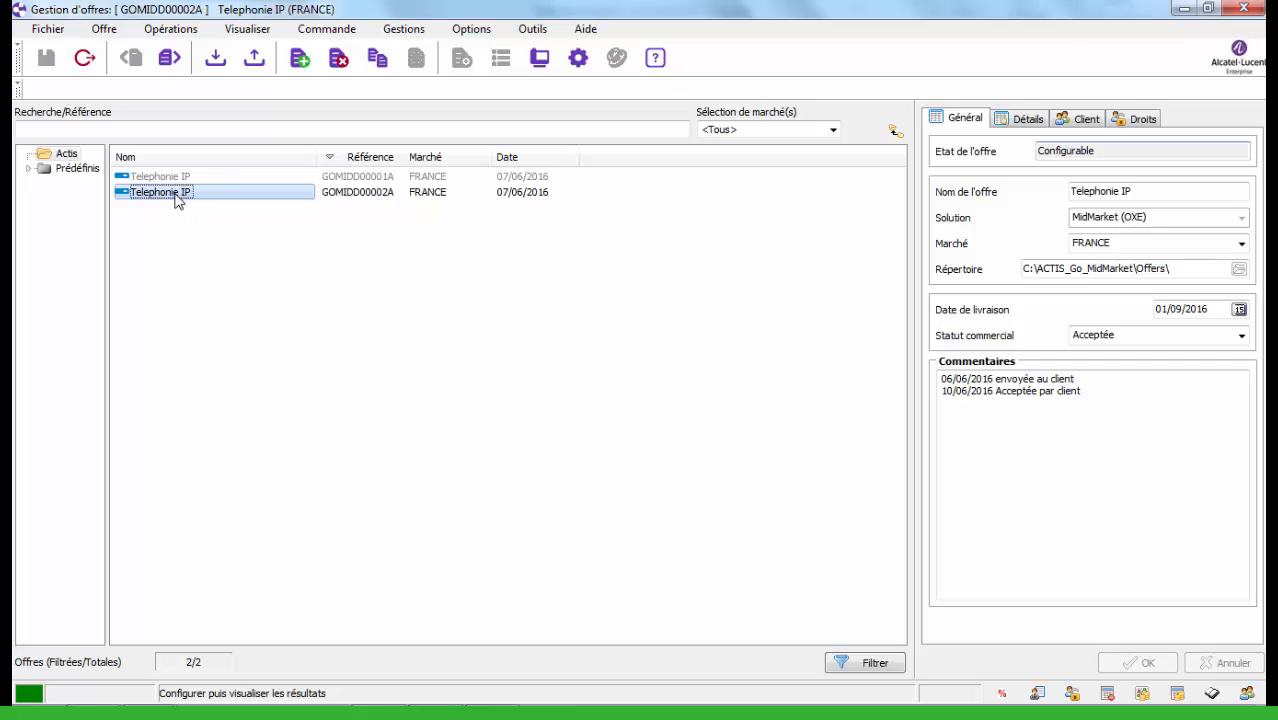
{"action": "double_click", "coordinate": [176, 193]}
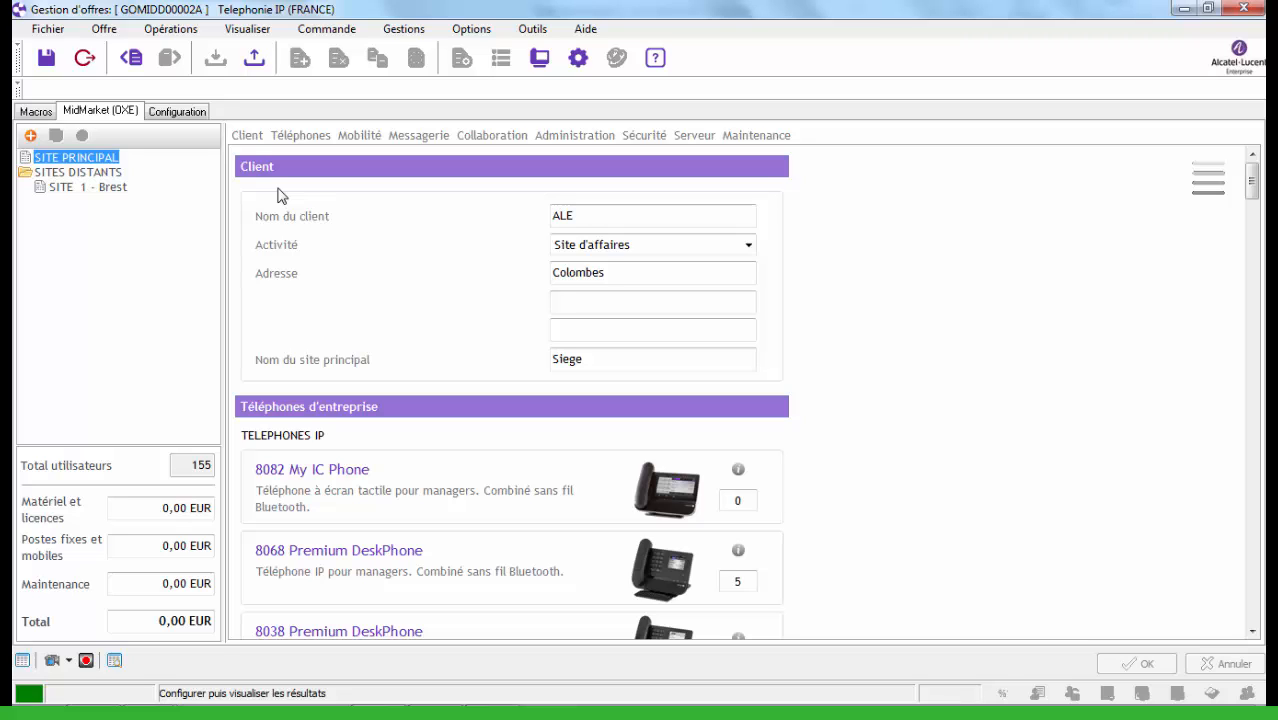
- Set the quantity of Console opératrice 4059EE to 1 for the main site and apply the change
{"action": "left_click", "coordinate": [412, 140]}
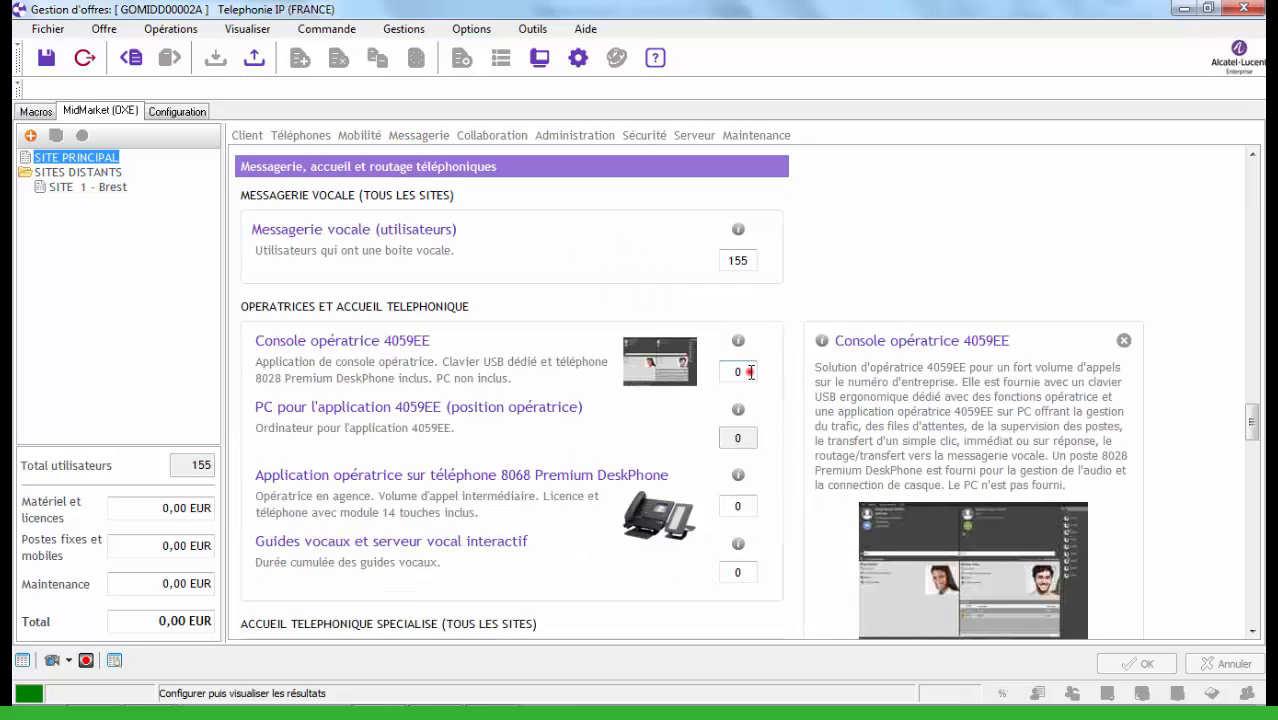
{"action": "left_click", "coordinate": [749, 372]}
{"action": "type", "text": "1"}
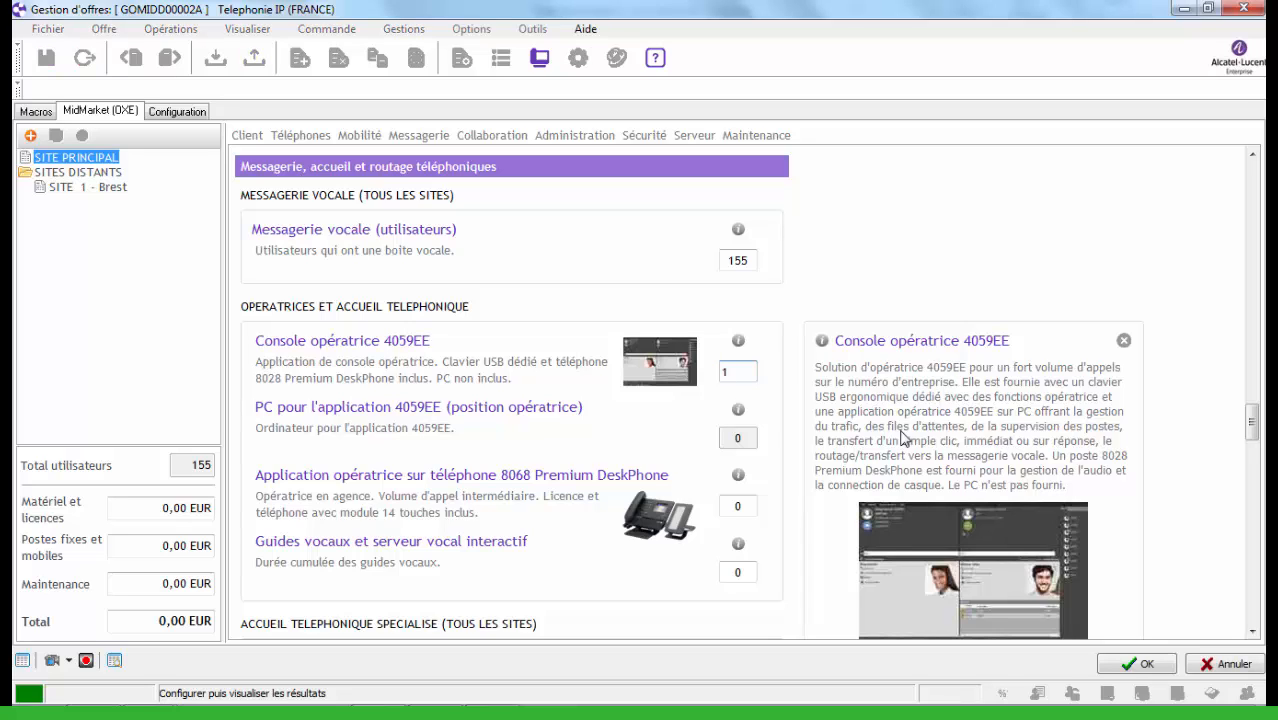
{"action": "left_click", "coordinate": [1135, 664]}
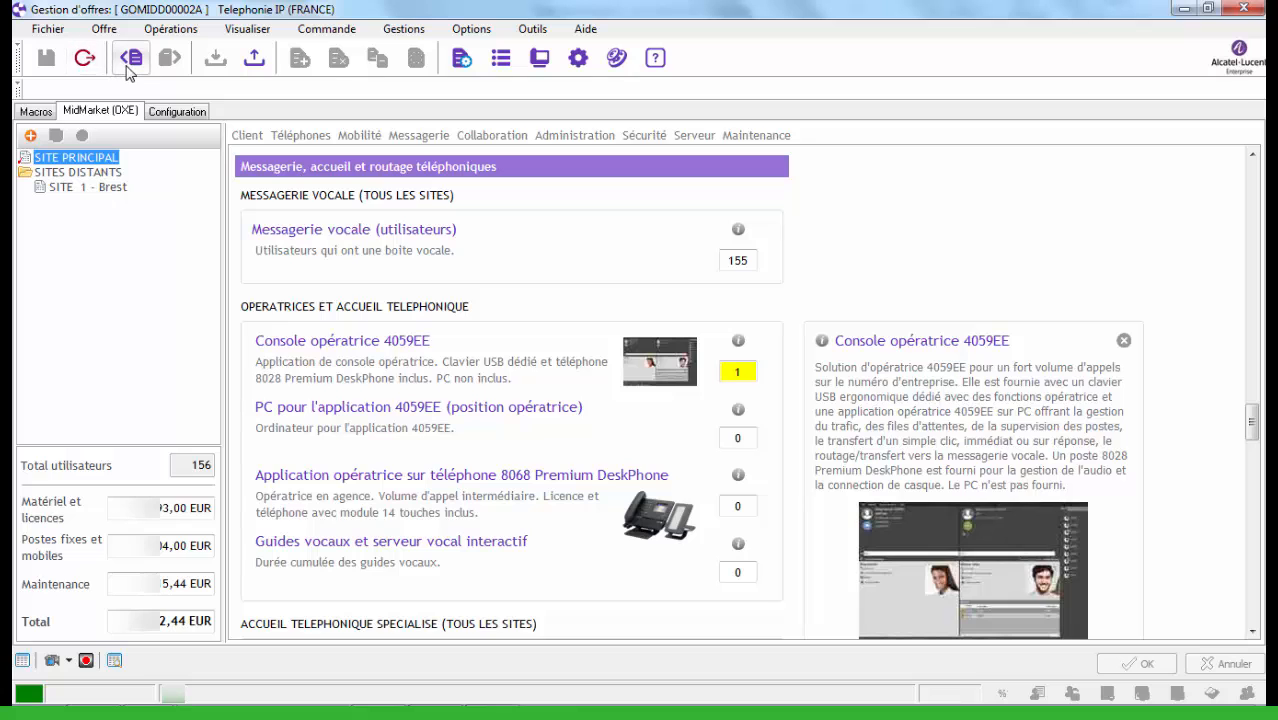
- Return to the list of offers and add the comment line "10/10/2016 Adjonction 4059EE" to the add-on offer
{"action": "left_click", "coordinate": [130, 57]}
{"action": "left_click", "coordinate": [1081, 402]}
{"action": "type", "text": "10"}
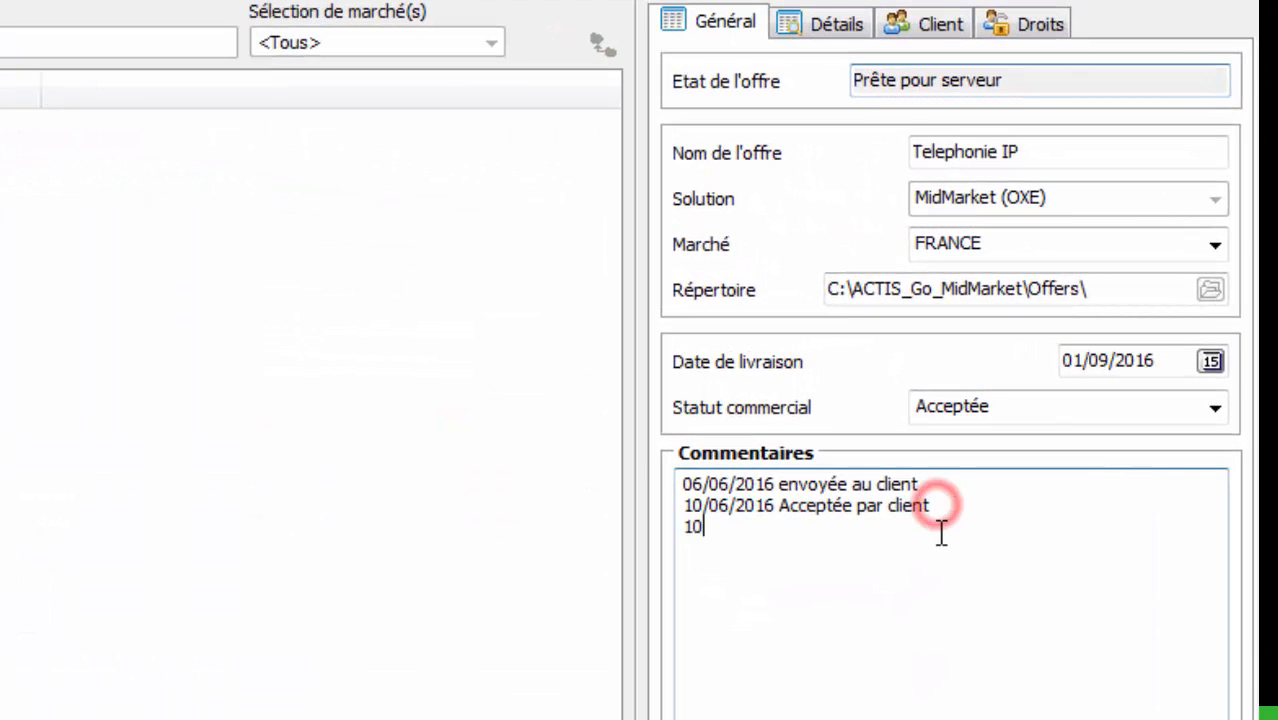
{"action": "type", "text": "/10/2016 Adjonction "}
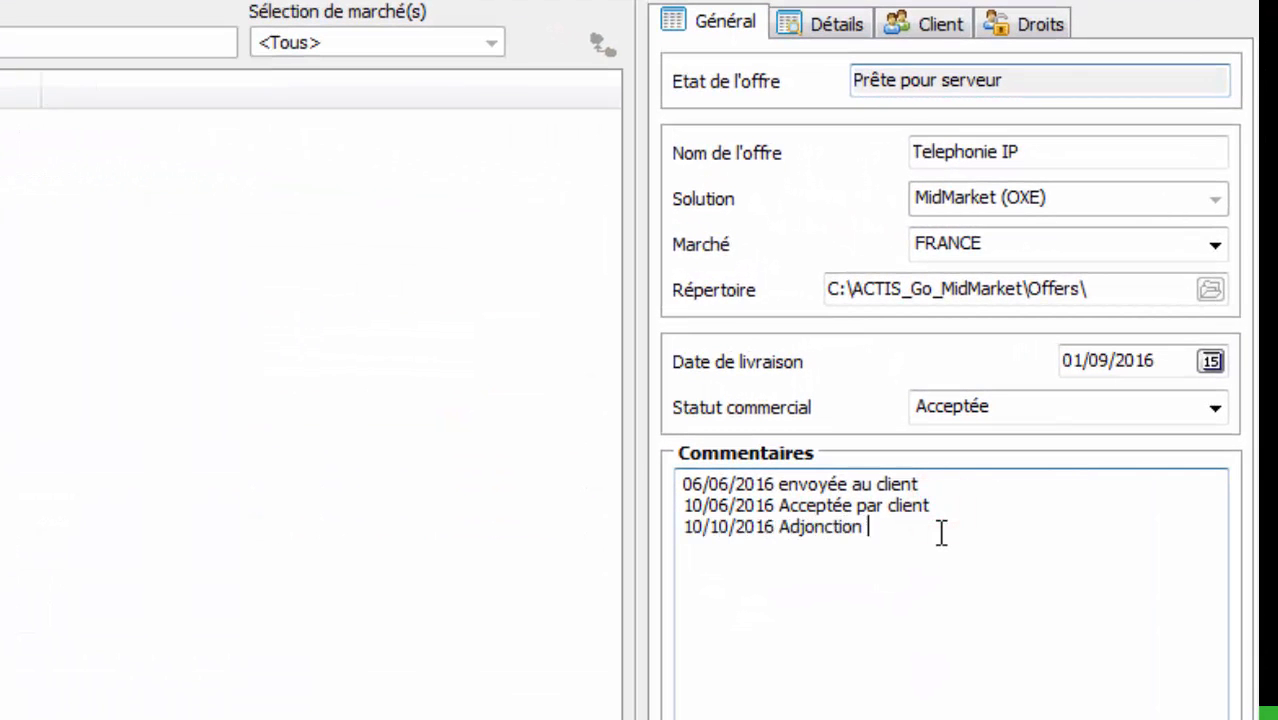
{"action": "type", "text": "4059EE"}
{"action": "key", "text": "Tab"}
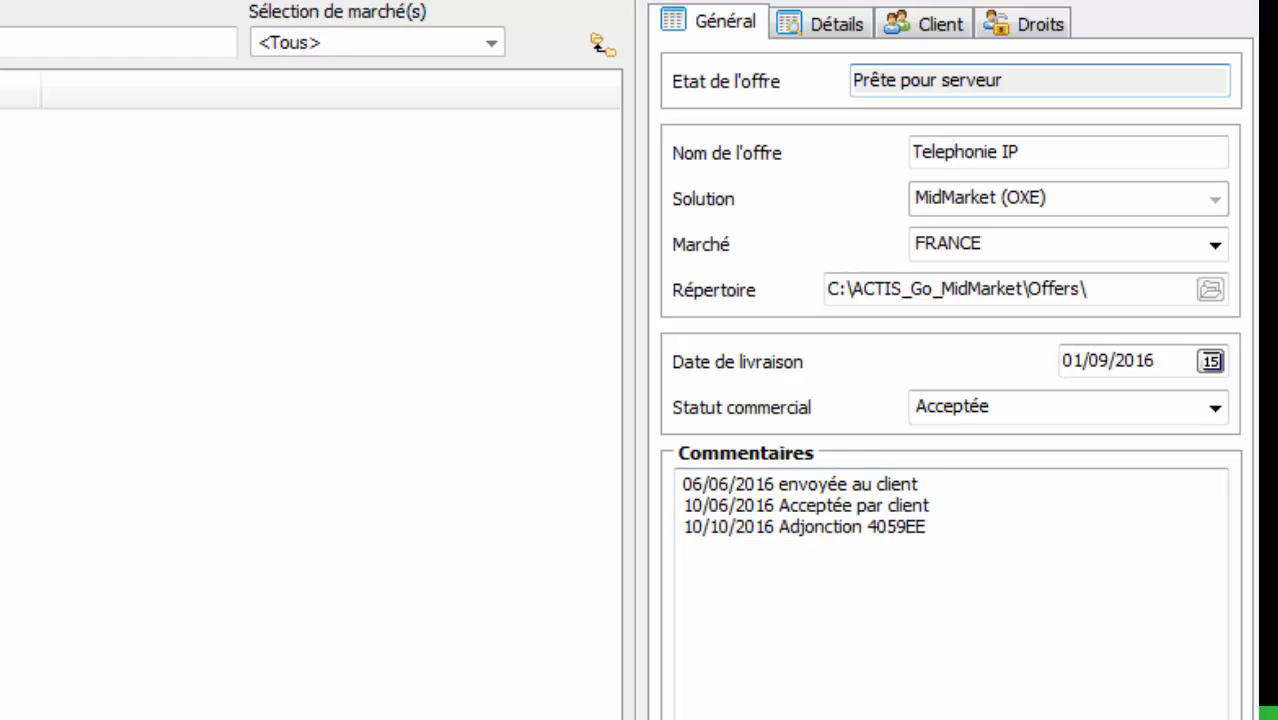